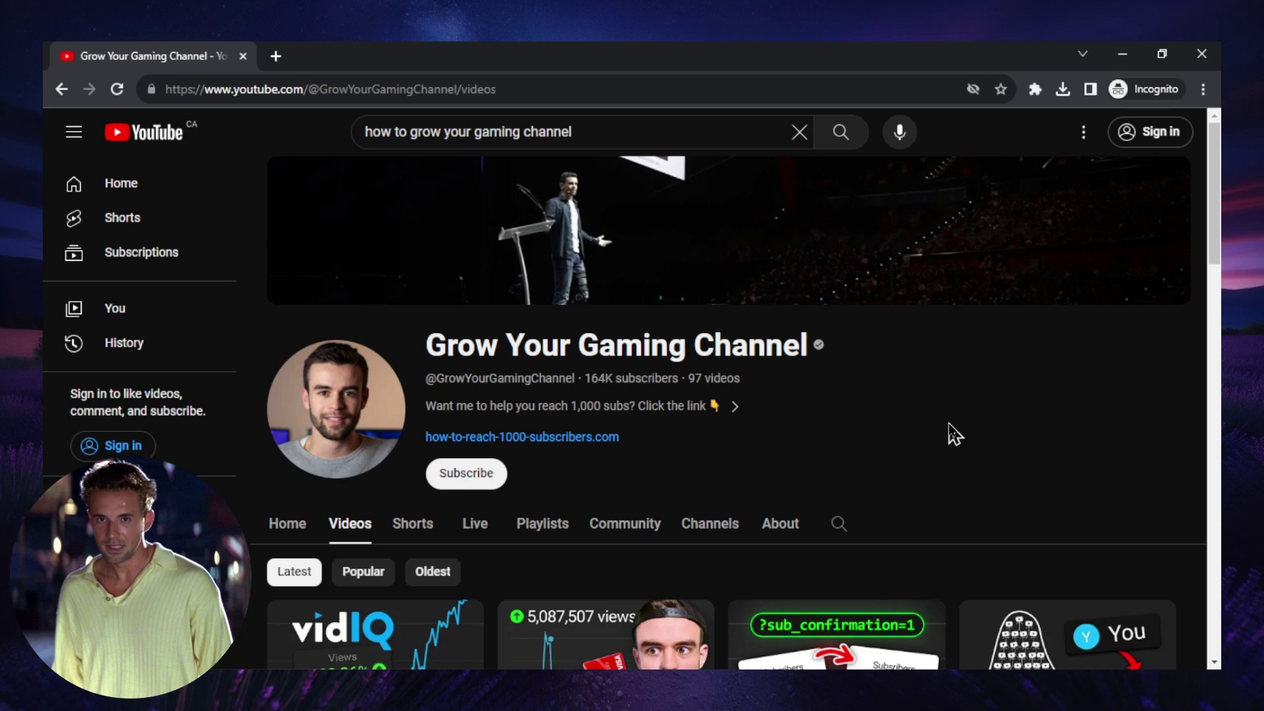
# - Copy the link address of the fourth video on the channel's videos page
pyautogui.scroll(-2, 973, 371)
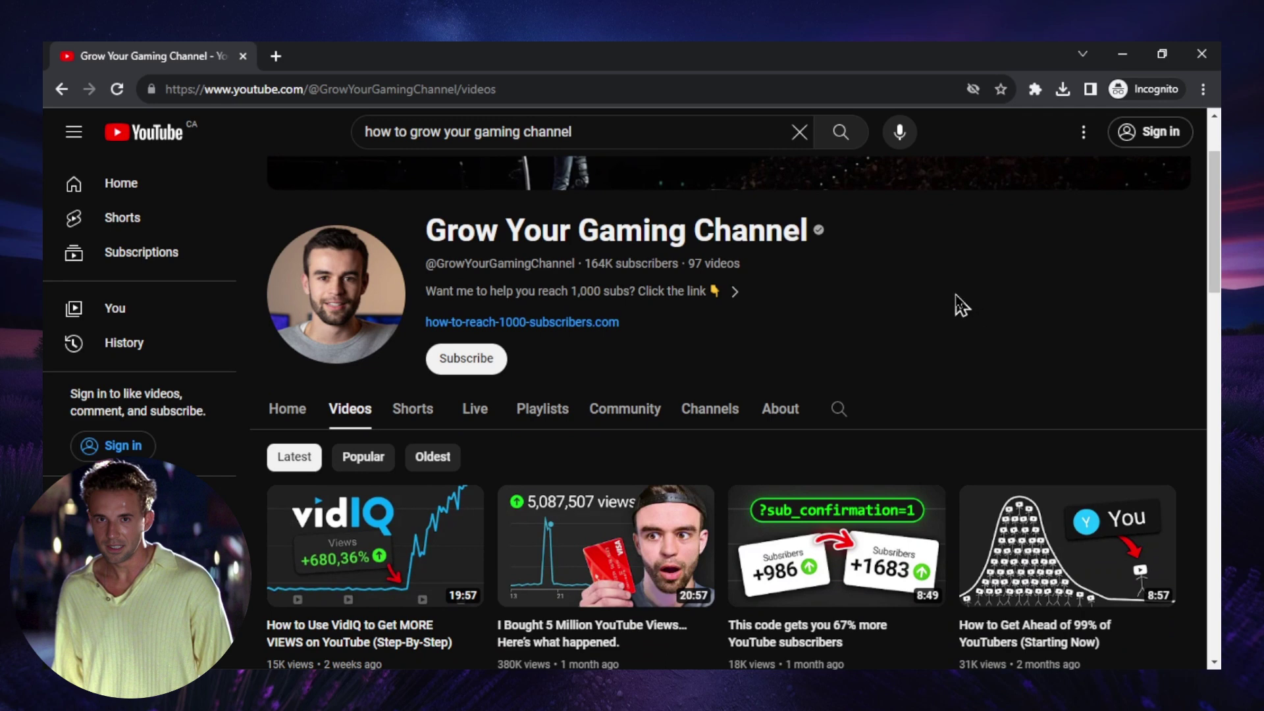
pyautogui.scroll(-2, 981, 280)
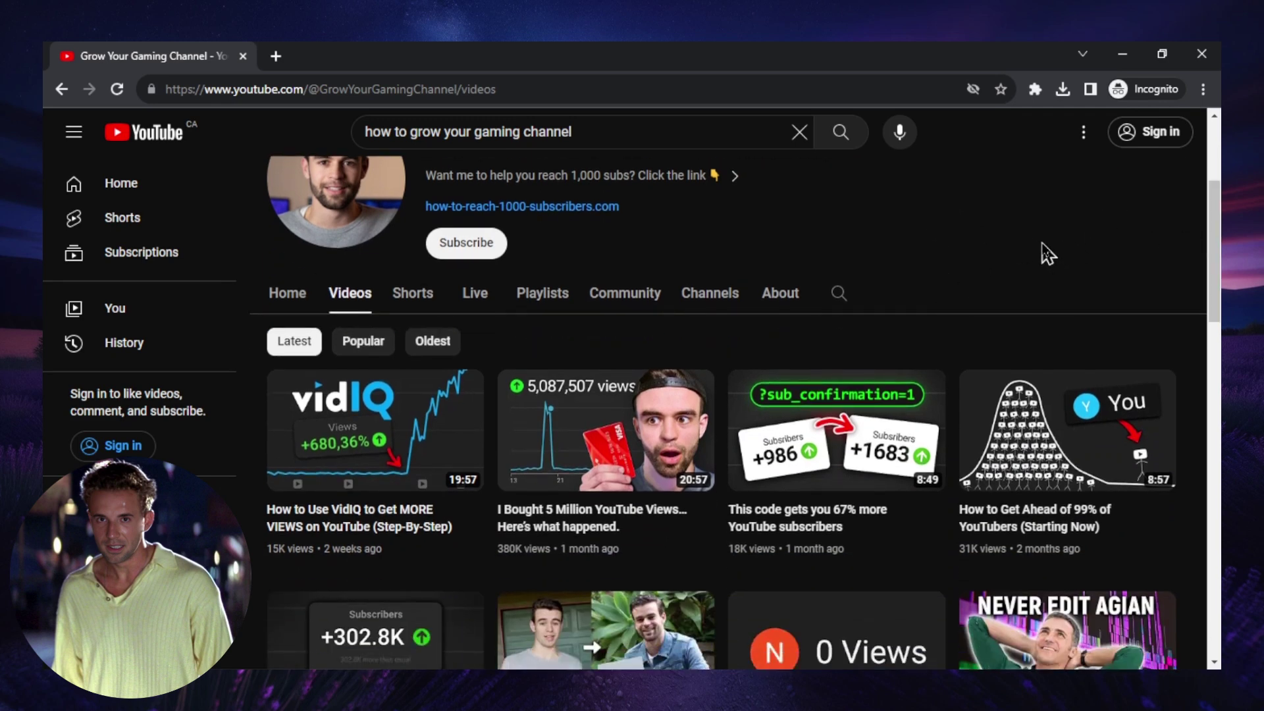
pyautogui.scroll(-1, 1021, 243)
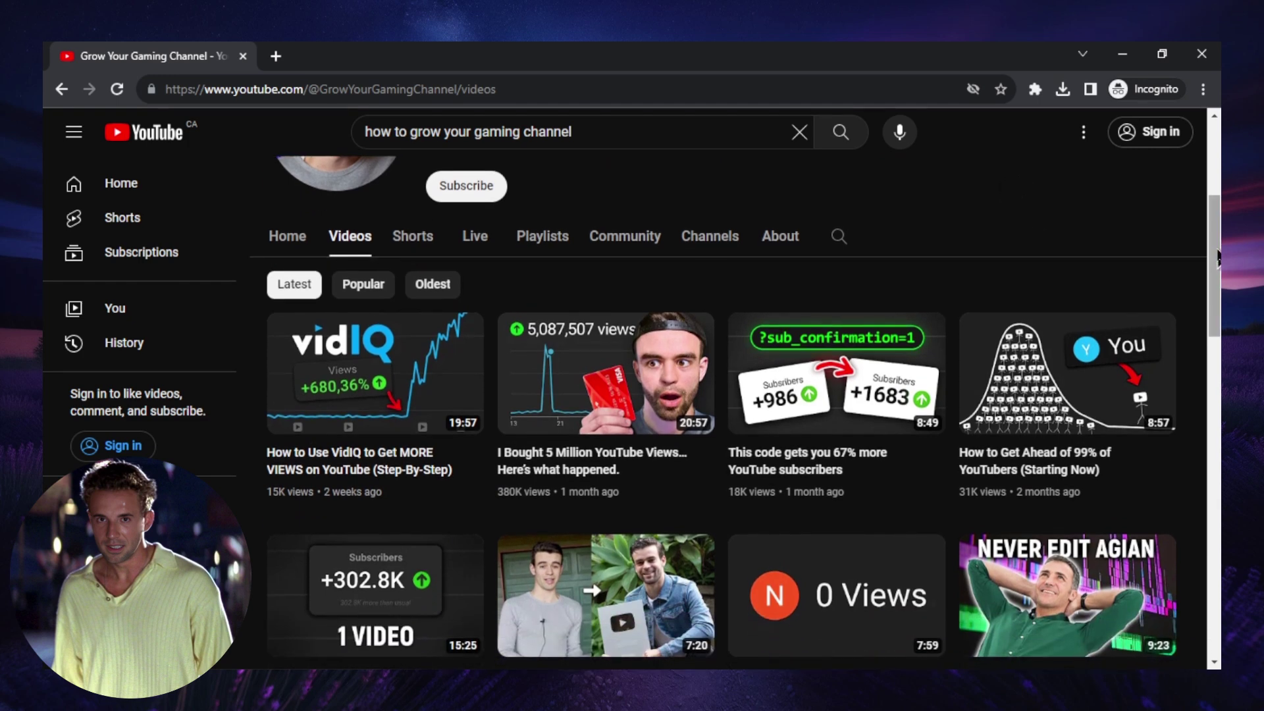
pyautogui.scroll(-1, 1054, 238)
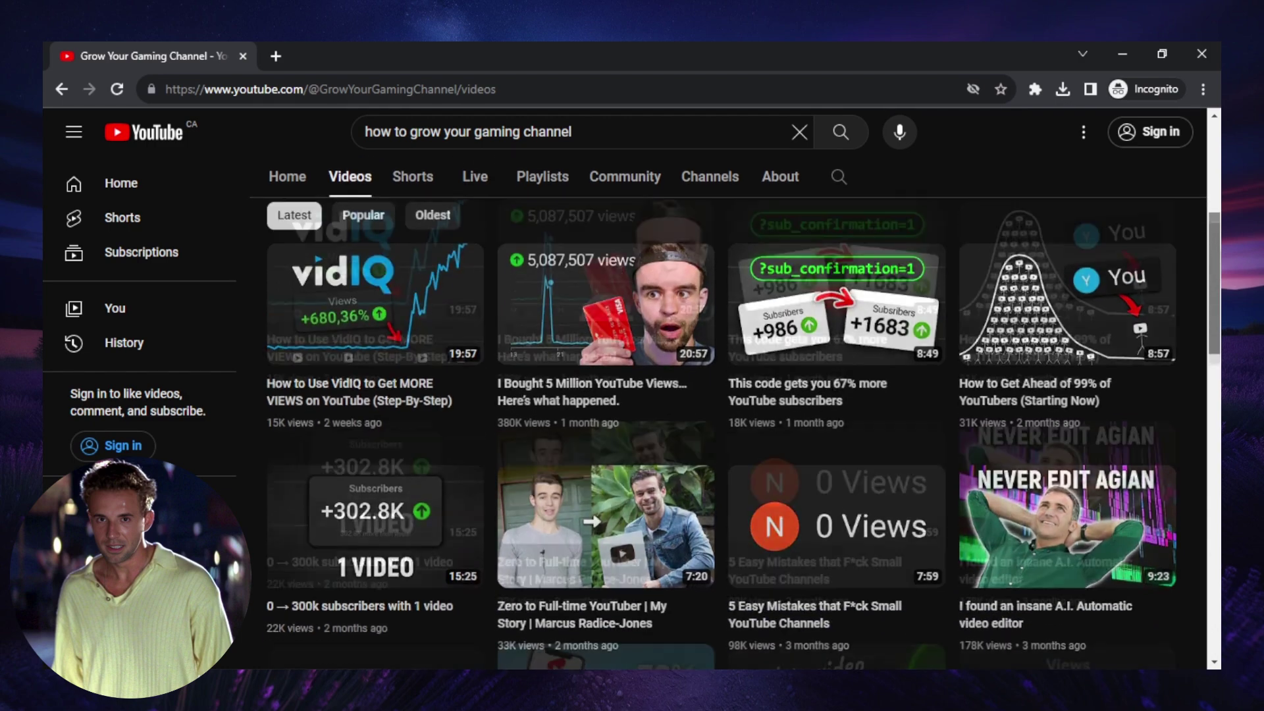
pyautogui.scroll(1, 1067, 241)
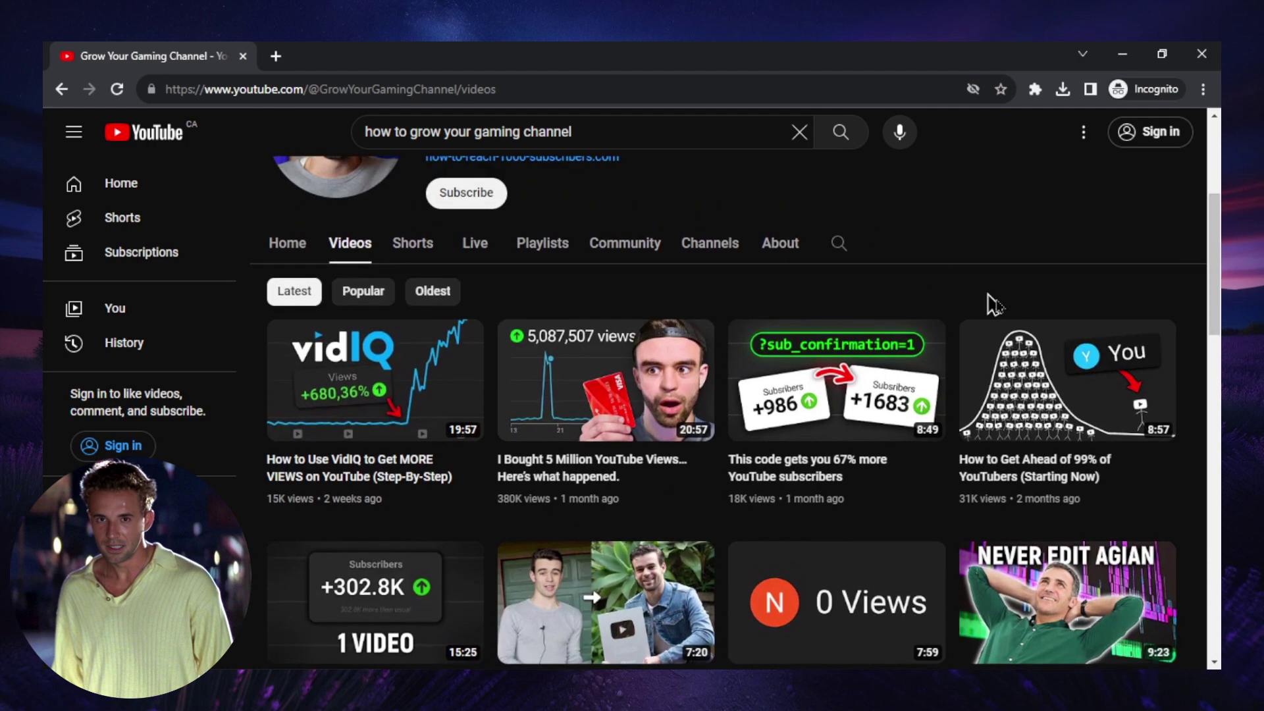
pyautogui.scroll(2, 994, 304)
pyautogui.scroll(2, 972, 263)
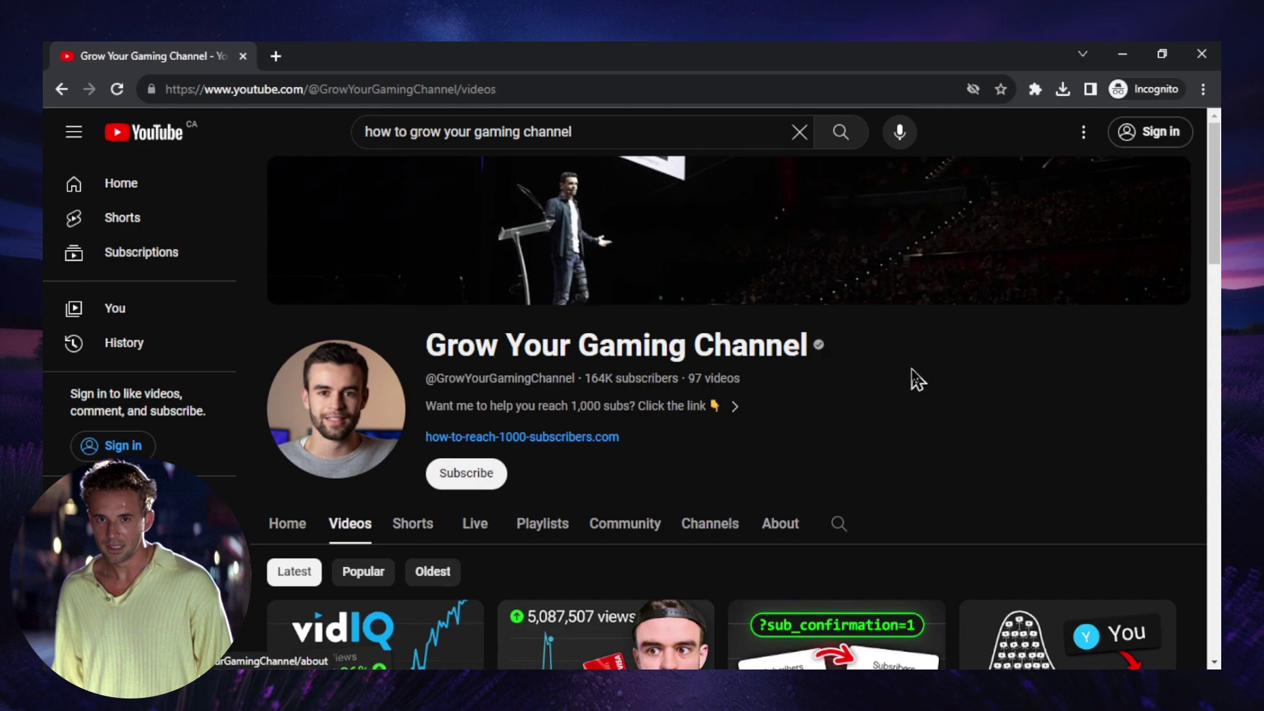
pyautogui.scroll(-4, 914, 374)
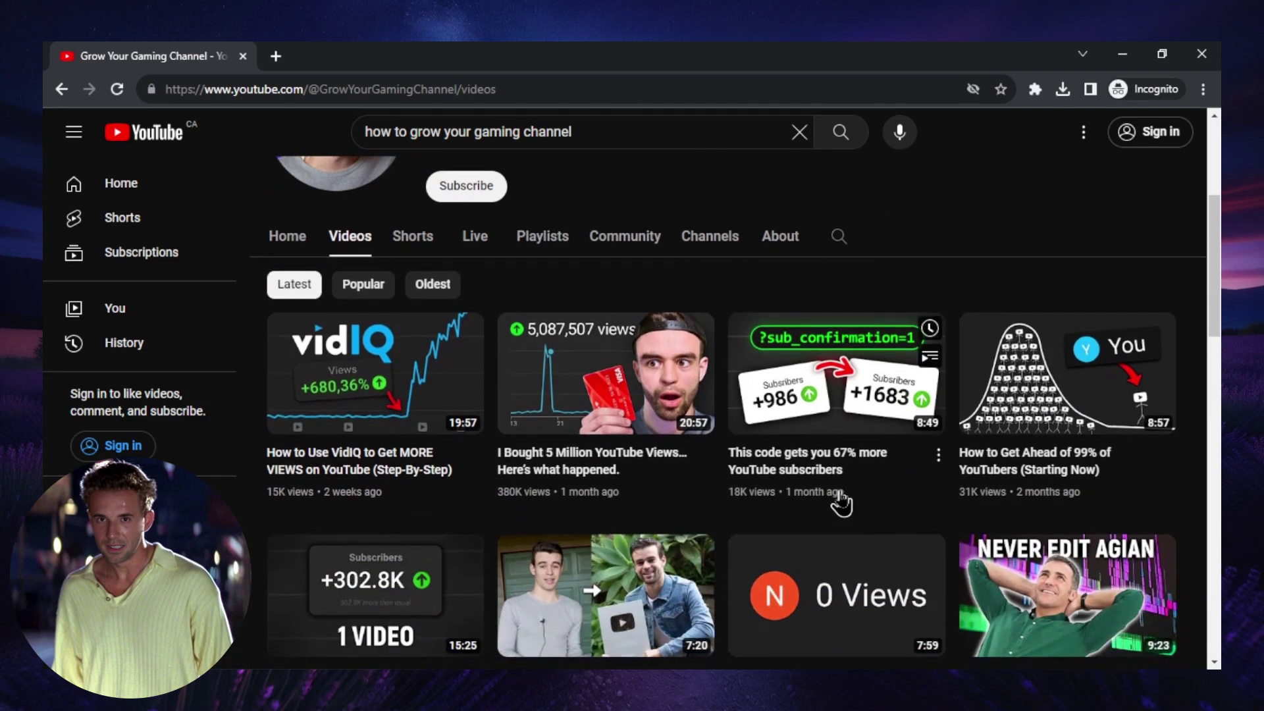
pyautogui.scroll(-2, 841, 497)
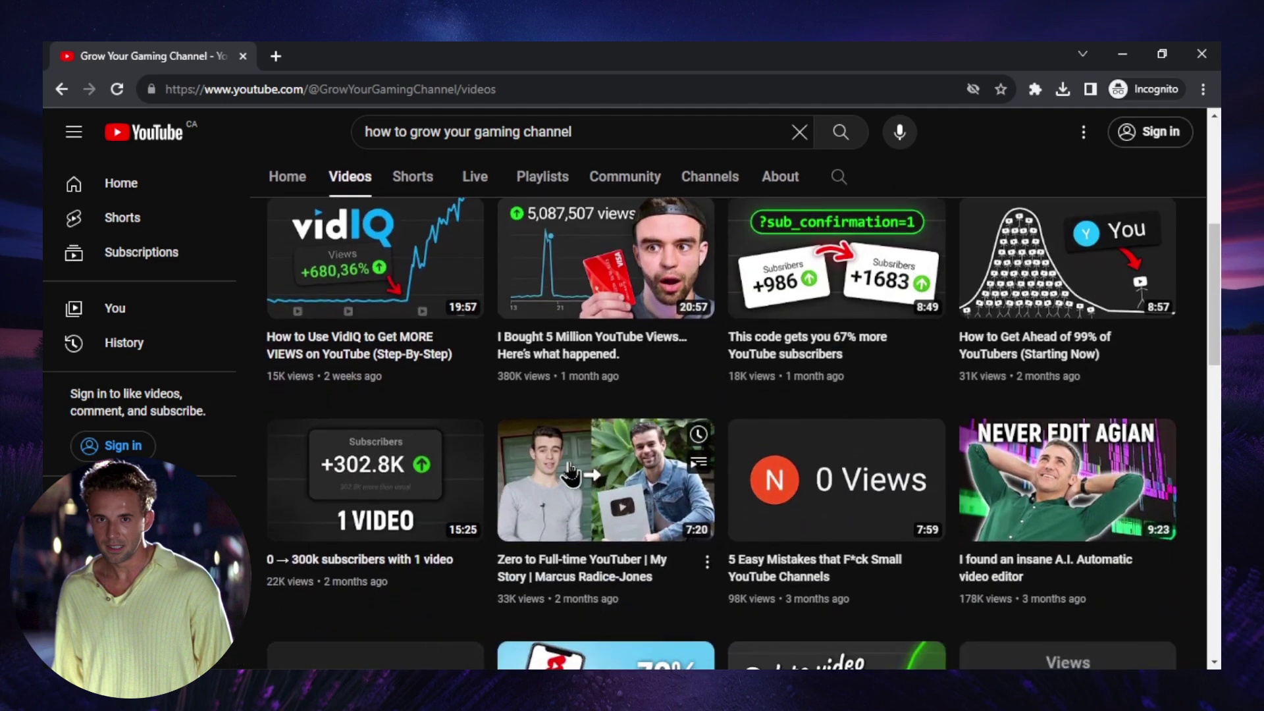
pyautogui.rightClick(1016, 361)
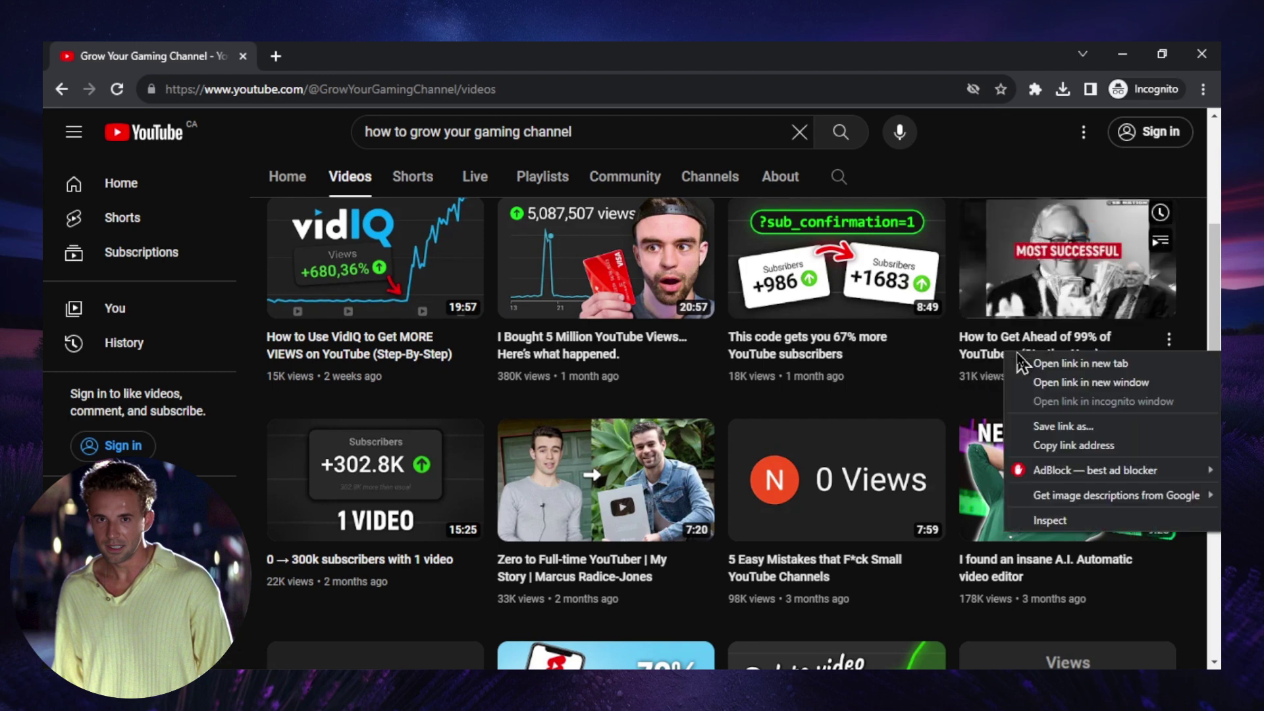
pyautogui.click(1080, 443)
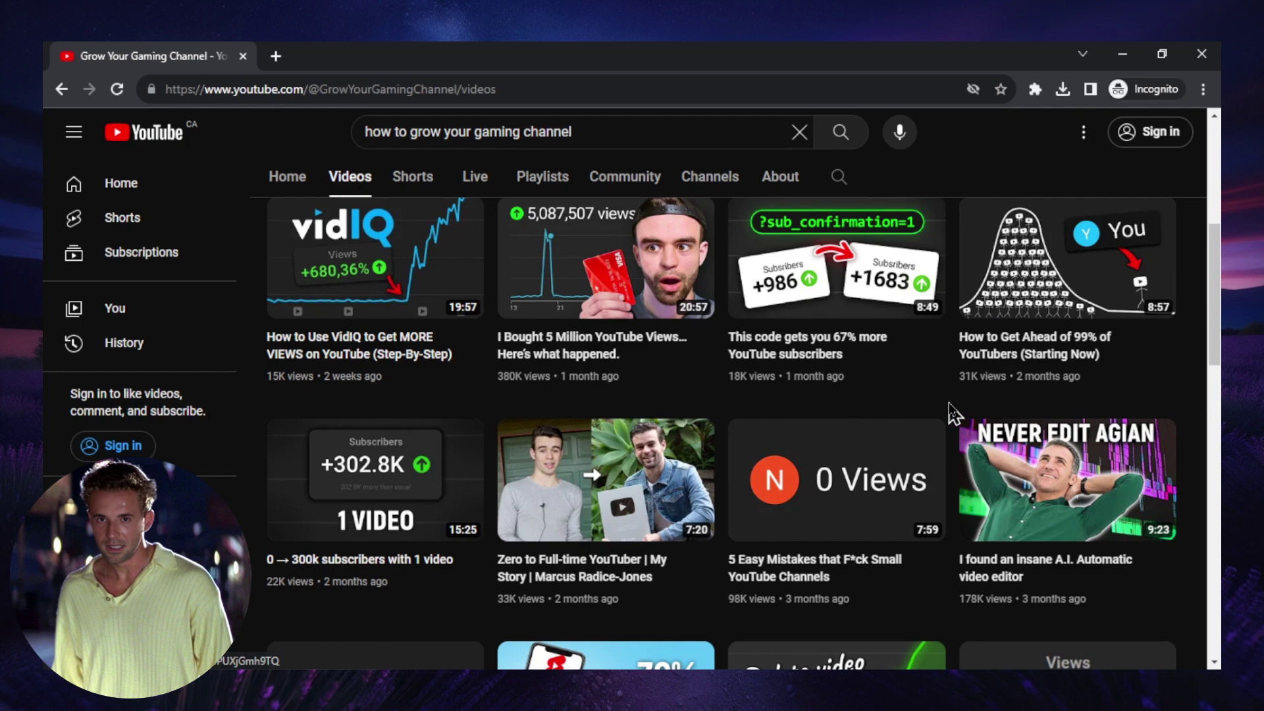
# - Search 'download youtube thumbnail' in a new tab
pyautogui.click(276, 56)
pyautogui.write('down')
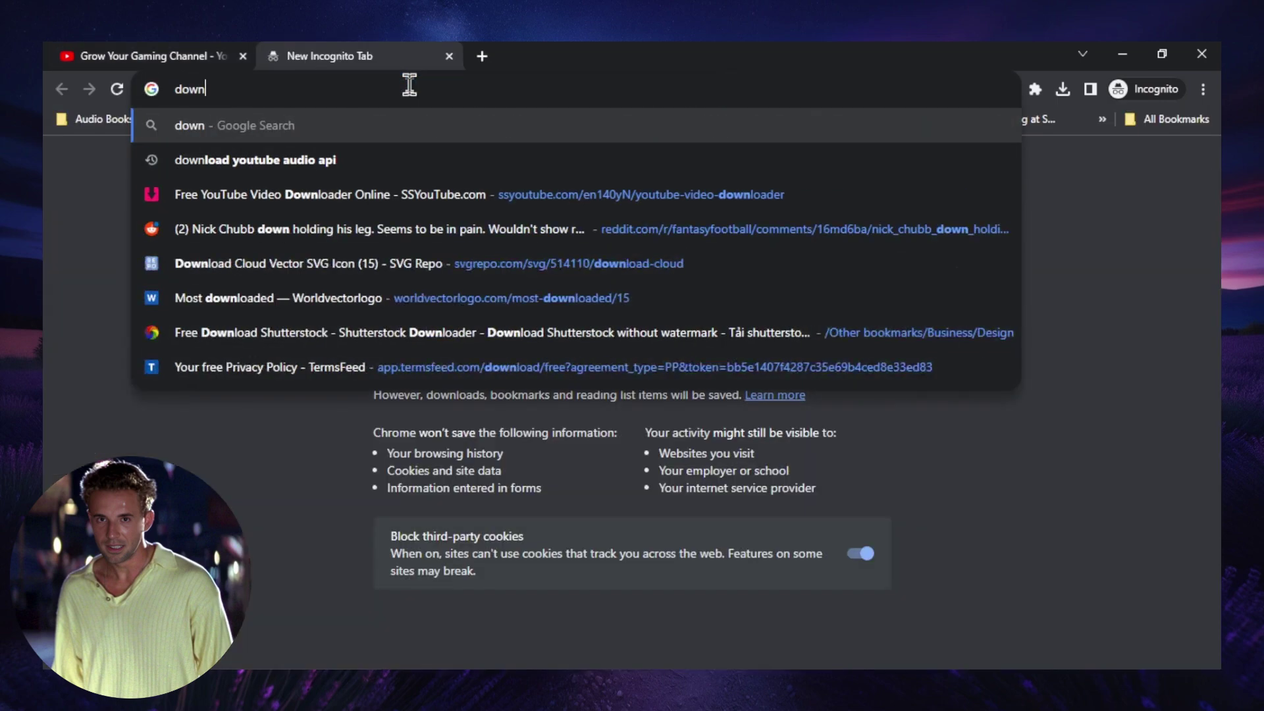
pyautogui.write('load youtube thumbnai')
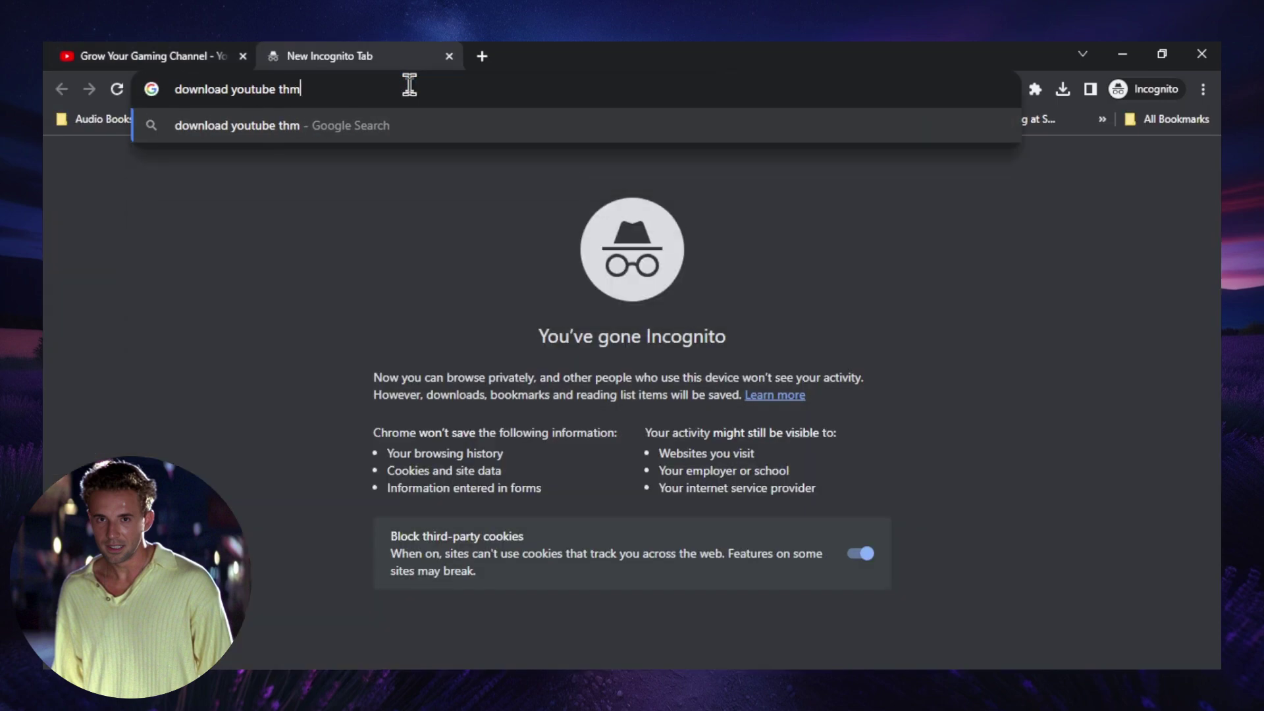
pyautogui.write('l')
pyautogui.press('Return')
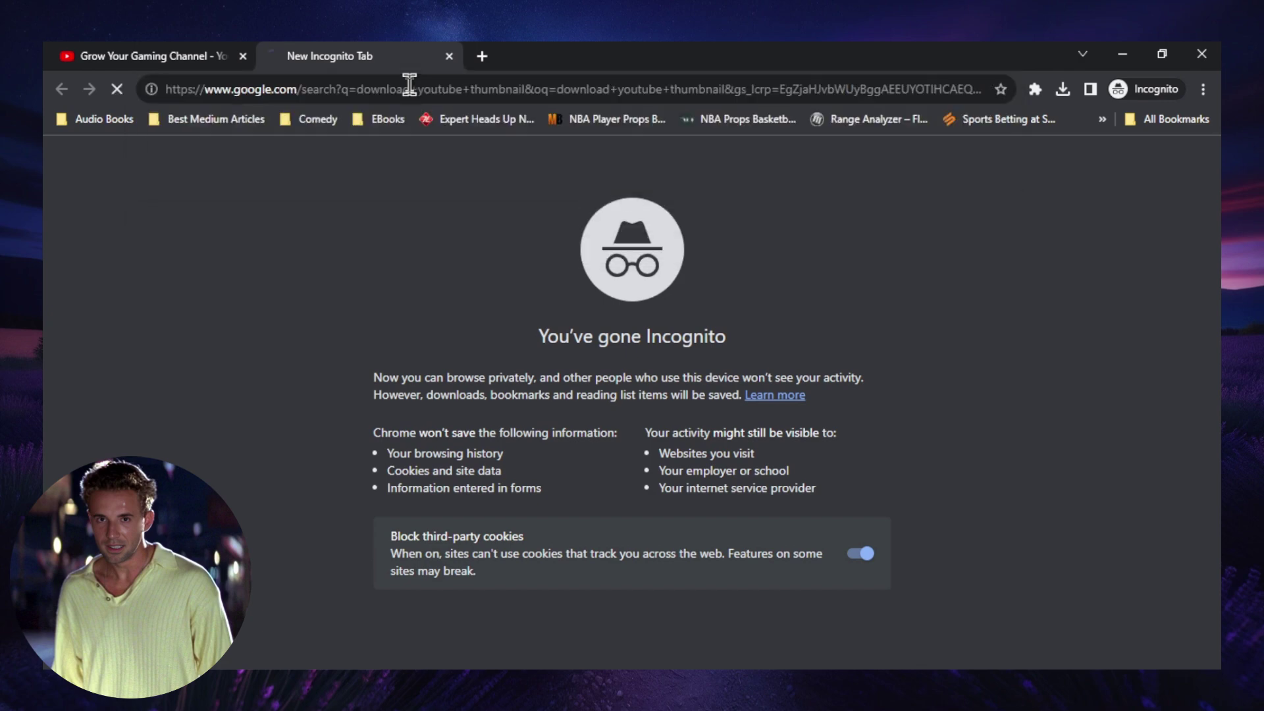
# - Open the thumbnail grabber site and fetch thumbnails for the pasted video link
pyautogui.click(427, 313)
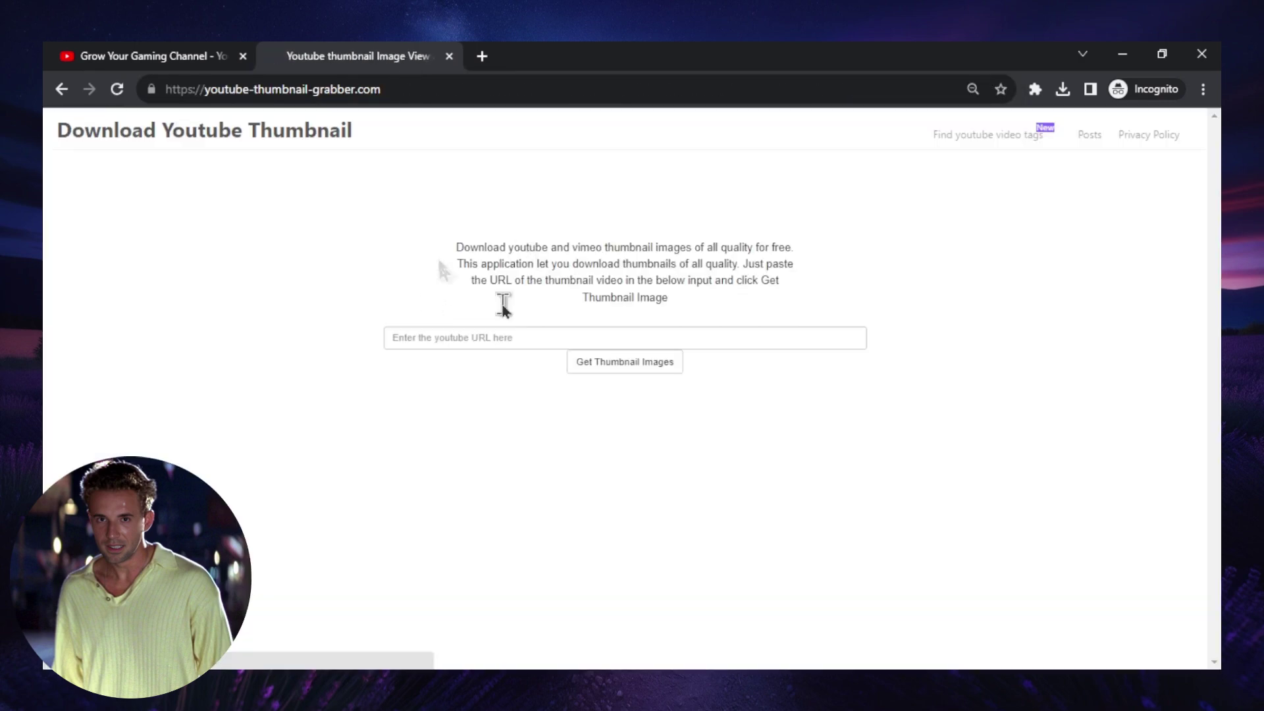
pyautogui.click(488, 336)
pyautogui.hotkey('ctrl', 'v')
pyautogui.click(646, 367)
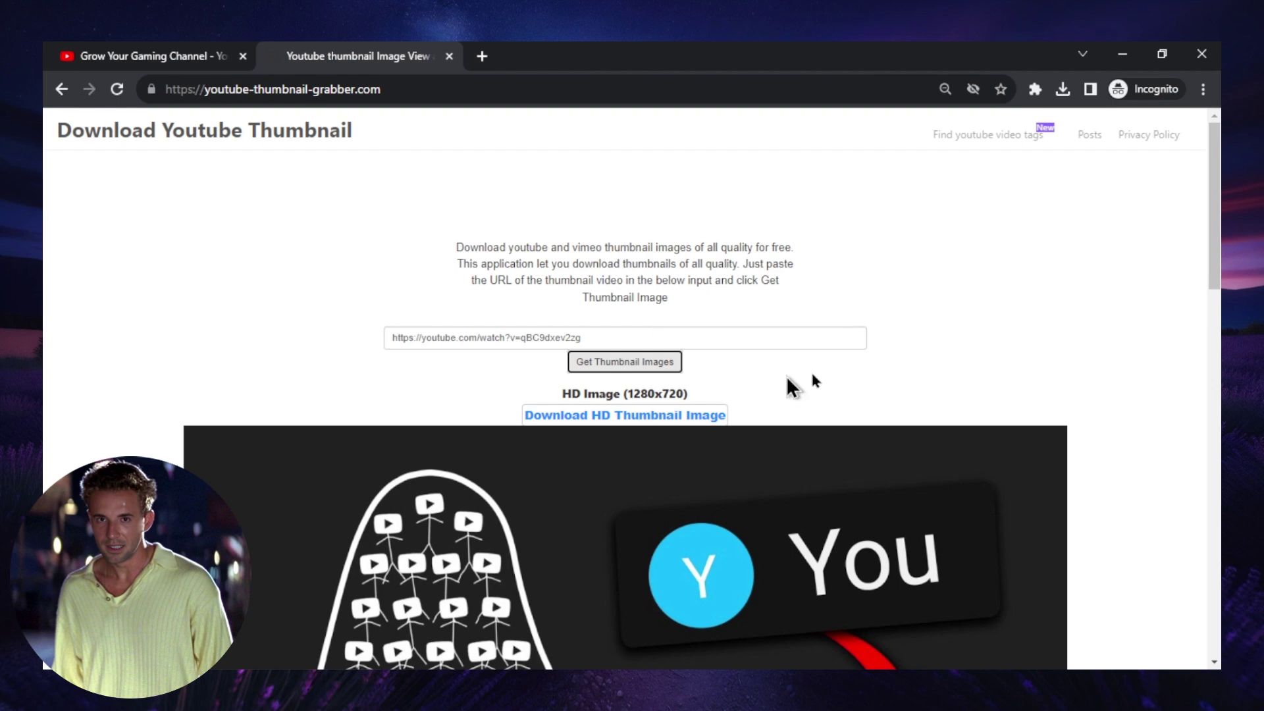
# - Copy the HD 1280x720 thumbnail image to the clipboard
pyautogui.scroll(-5, 919, 336)
pyautogui.scroll(1, 263, 398)
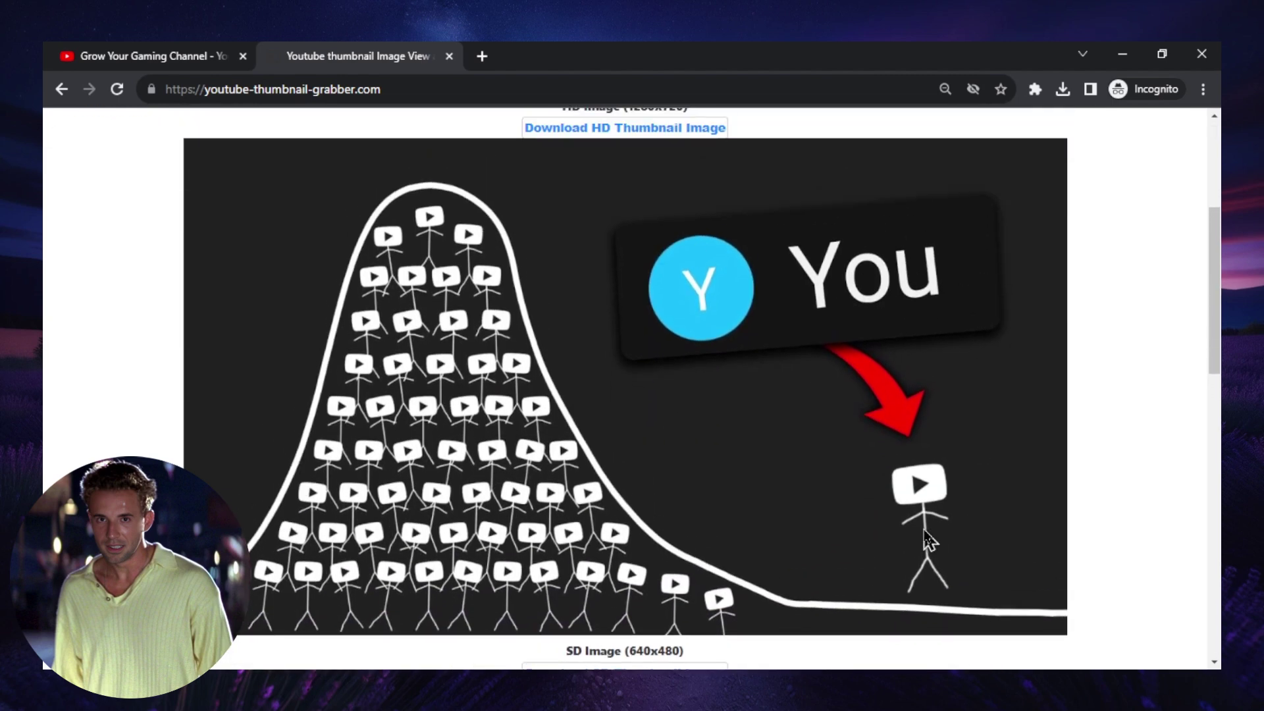
pyautogui.rightClick(658, 388)
pyautogui.click(751, 433)
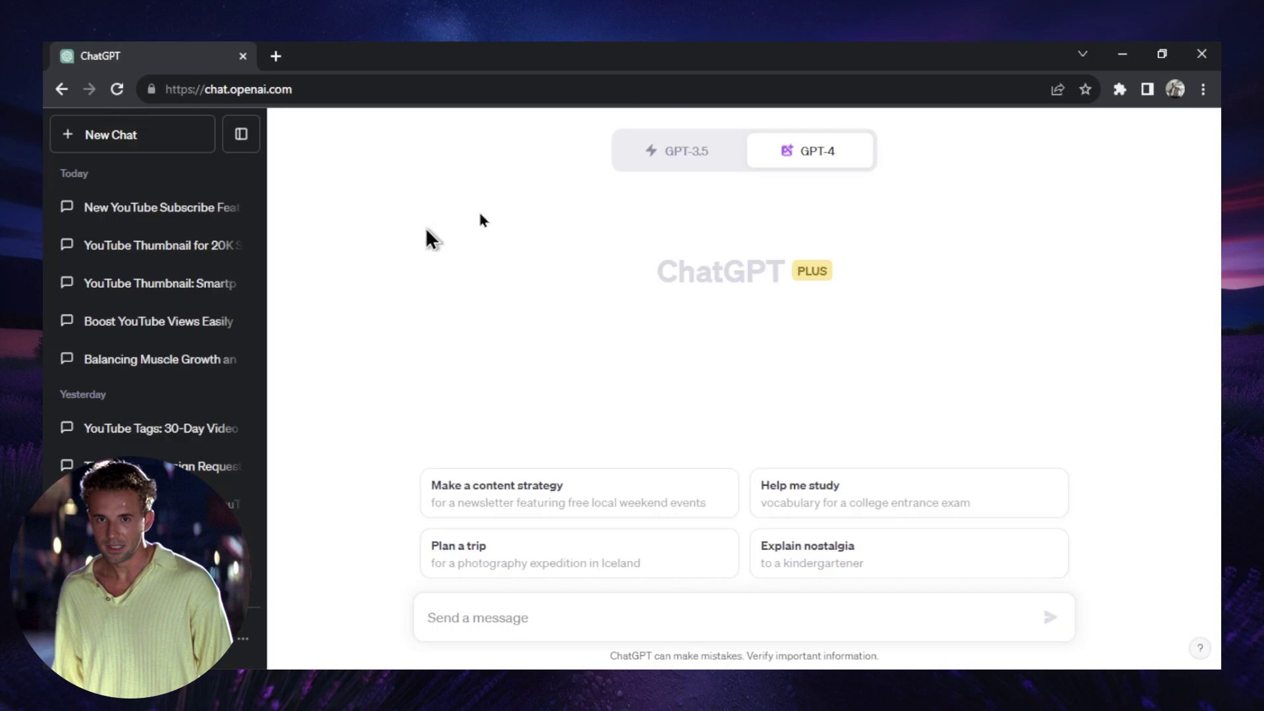
# - Switch to GPT-4 Default, attach the maxresdefault (11) thumbnail, and write the describe-in-detail prompt
pyautogui.moveTo(837, 162)
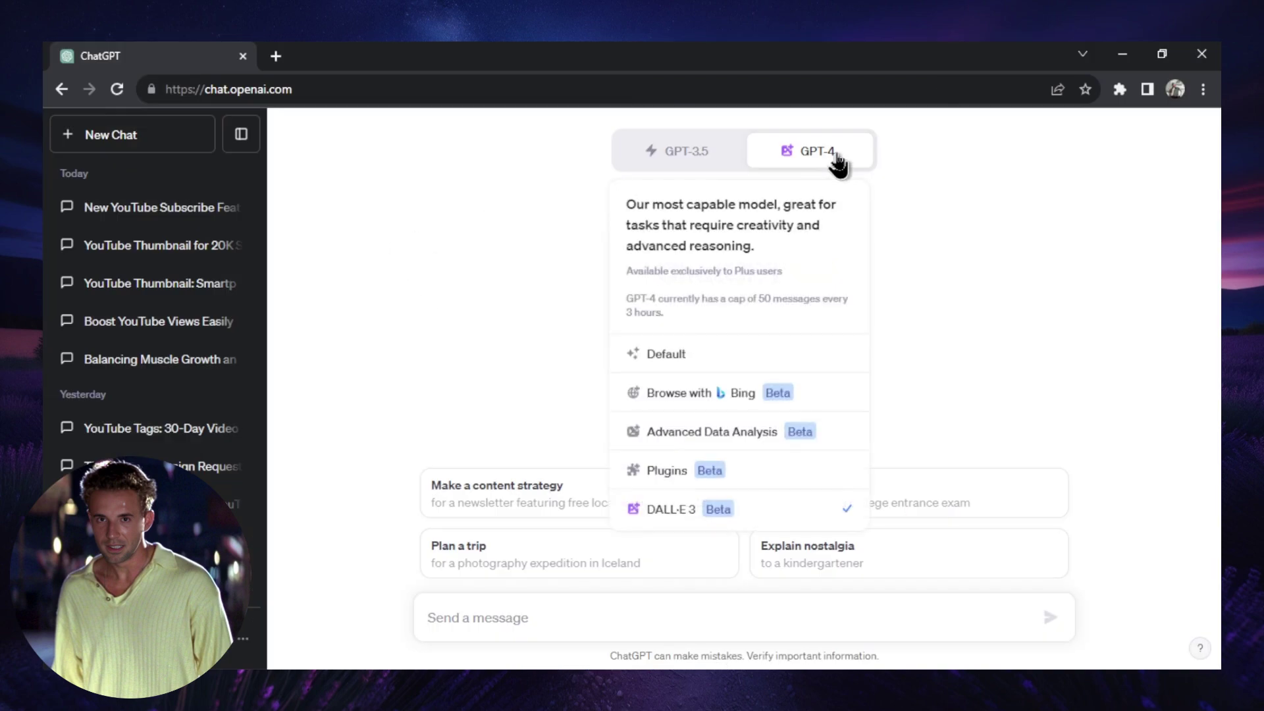
pyautogui.click(731, 355)
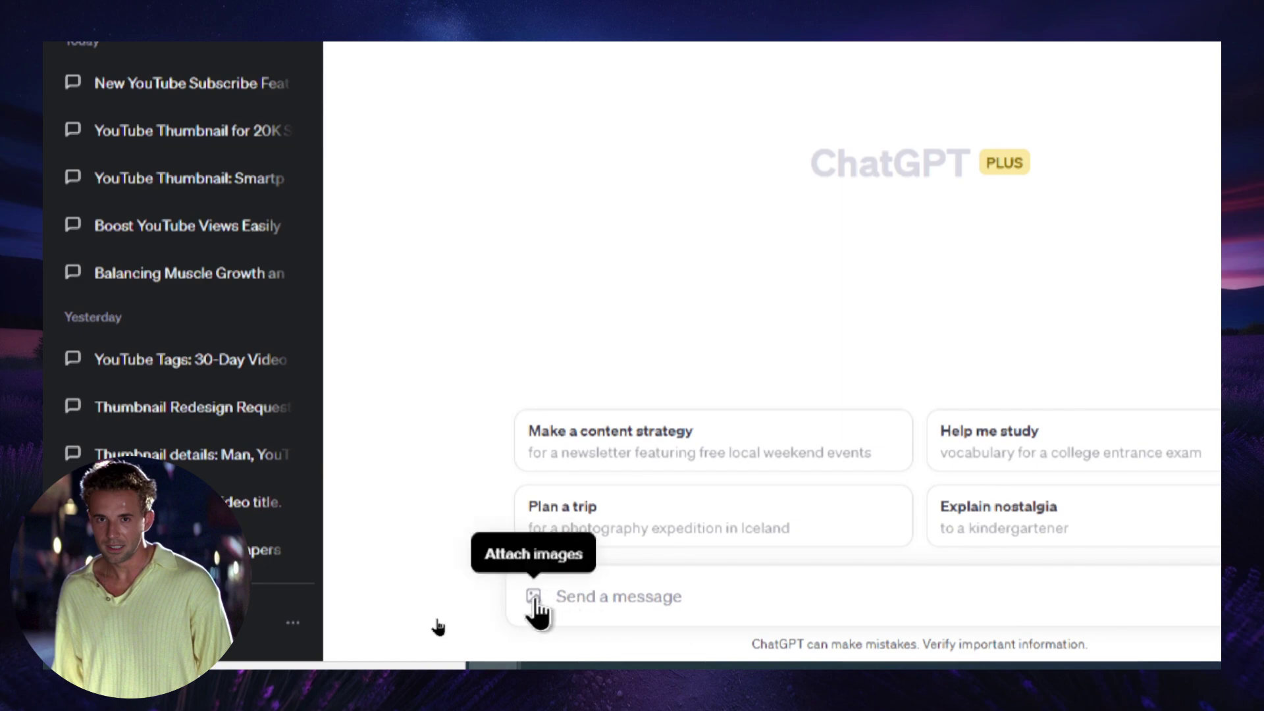
pyautogui.click(534, 596)
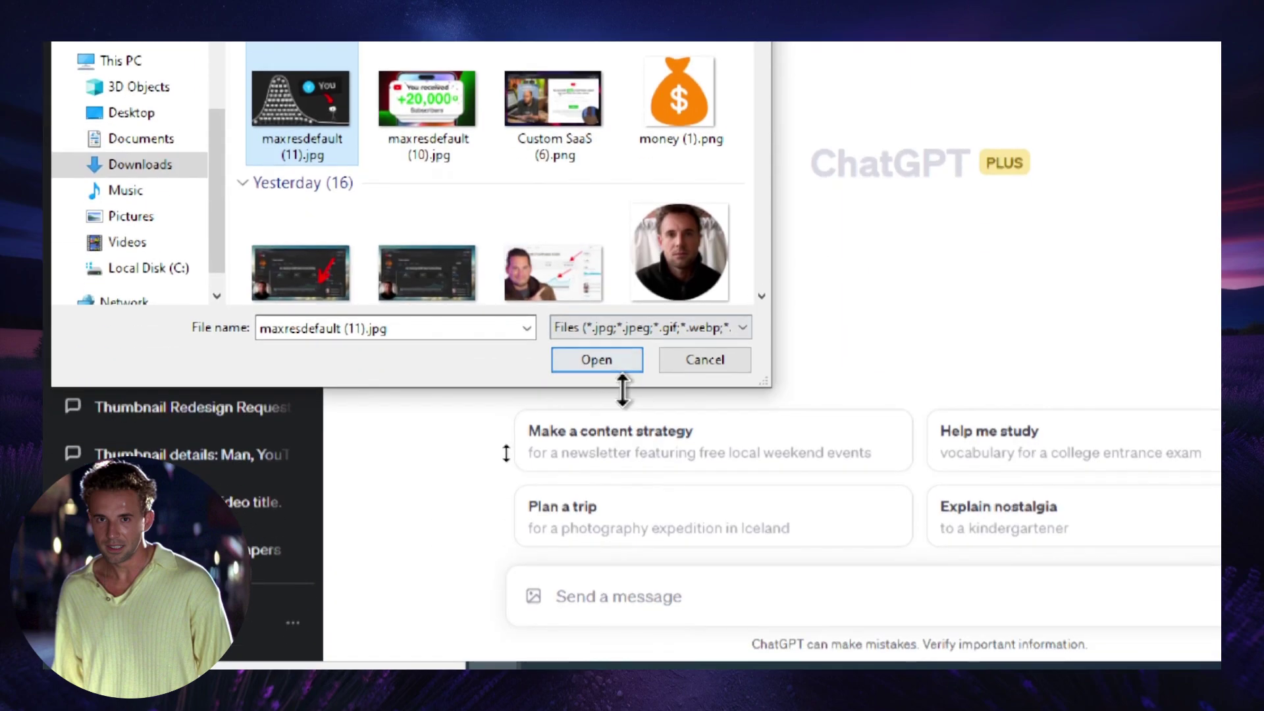
pyautogui.click(612, 370)
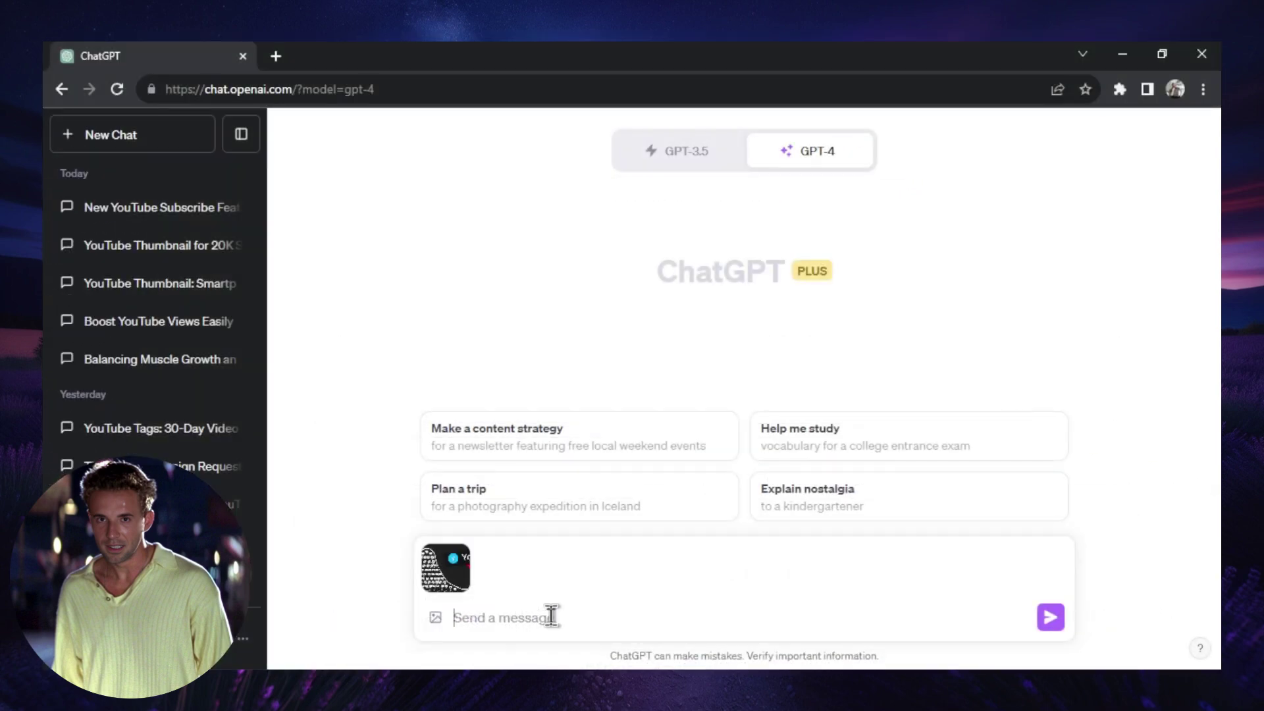
pyautogui.write('De')
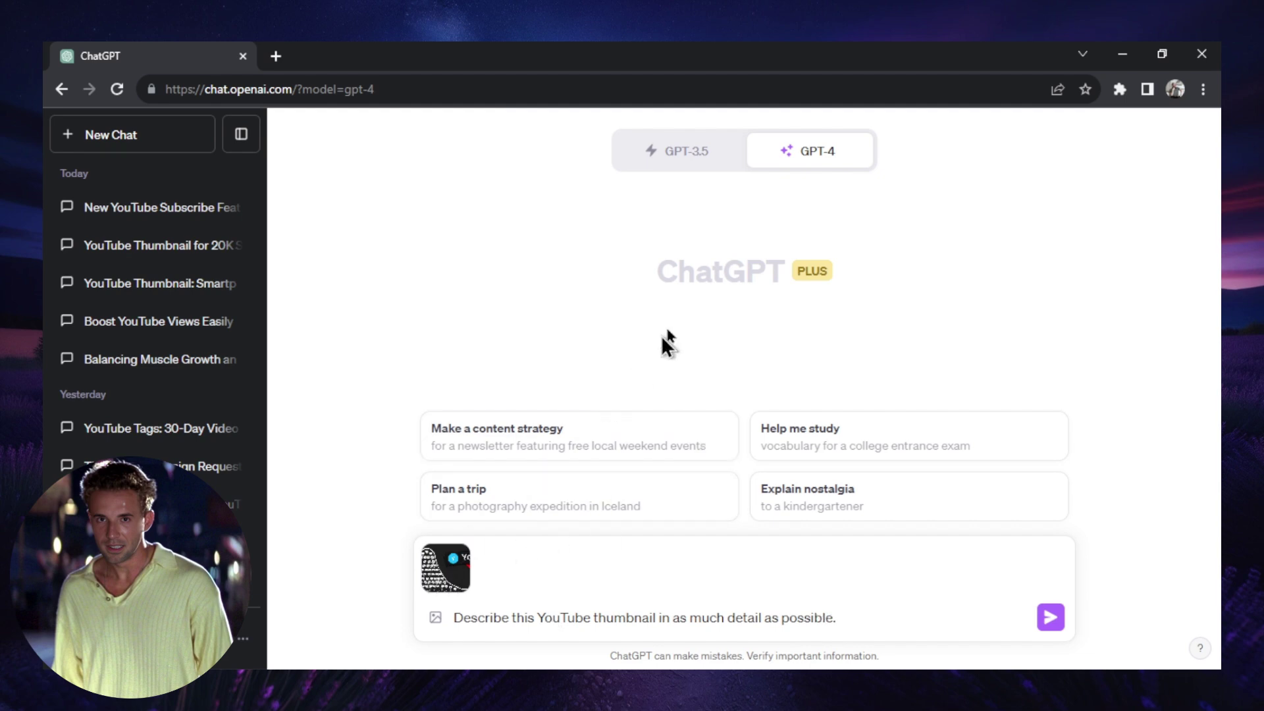
pyautogui.moveTo(440, 590)
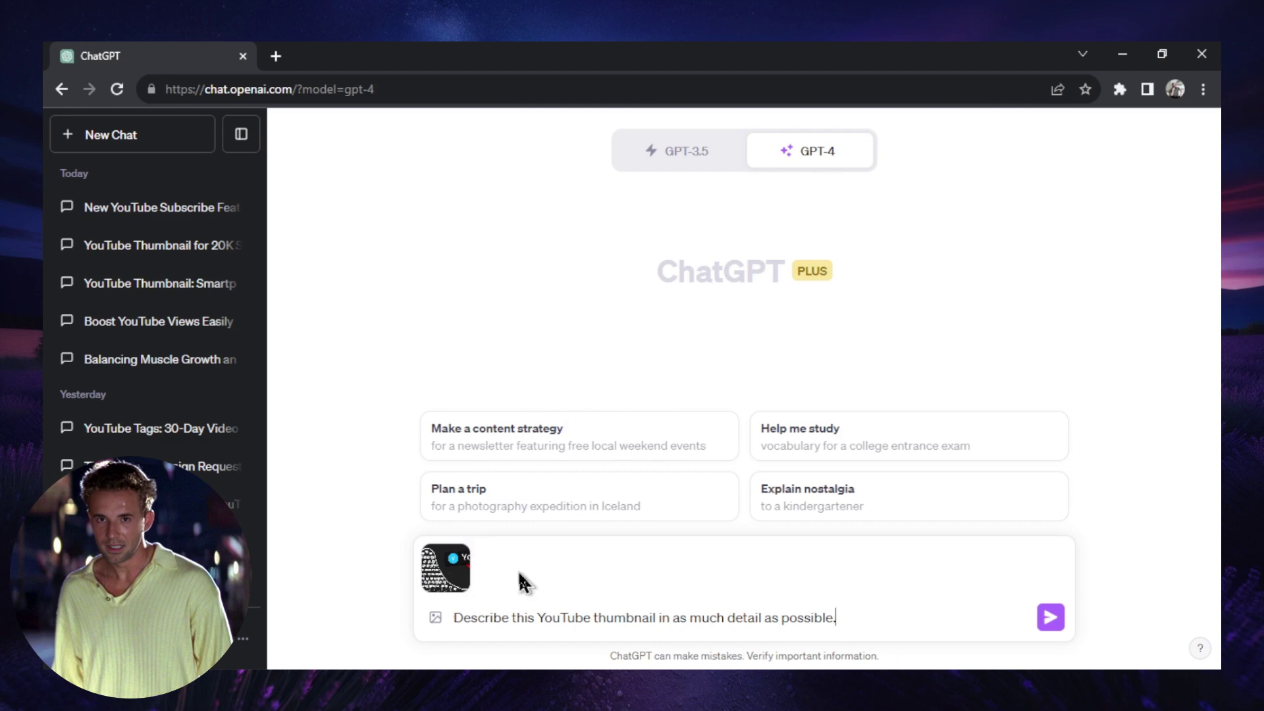
# - Send the thumbnail and prompt, then read GPT-4's streaming four-part description
pyautogui.press('Return')
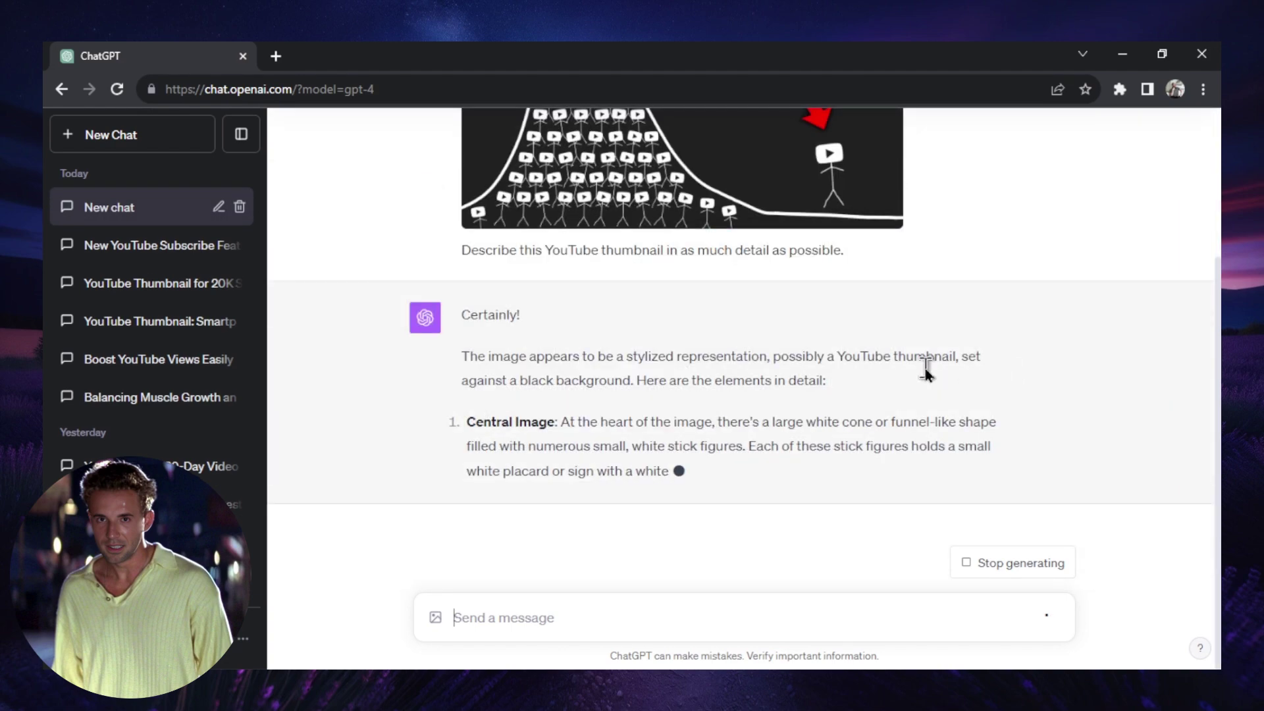
pyautogui.scroll(-1, 605, 376)
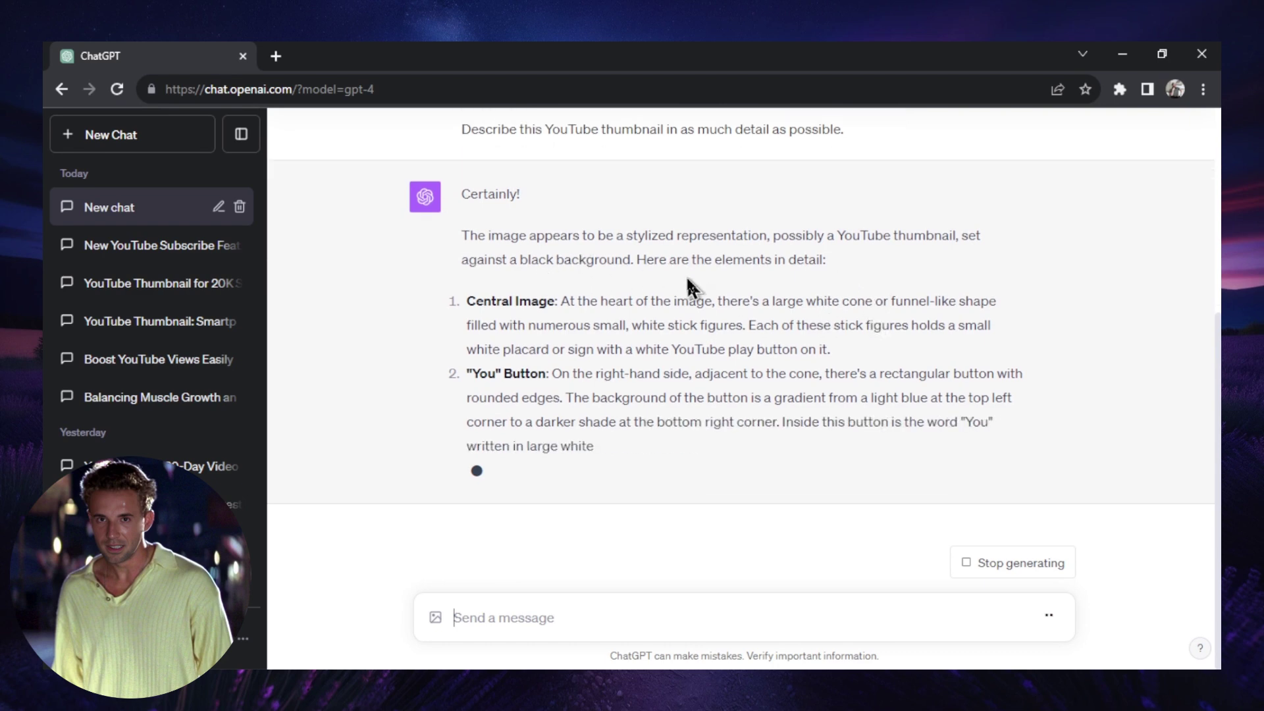
pyautogui.scroll(1, 836, 329)
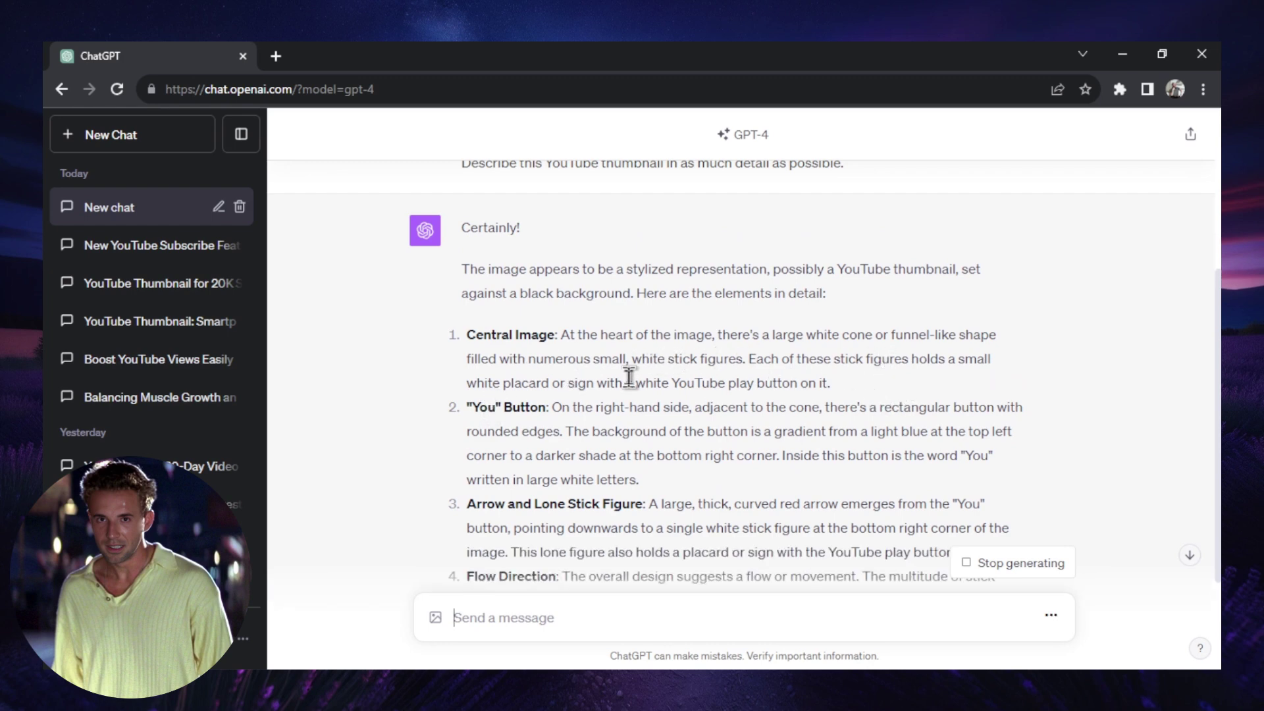
pyautogui.scroll(4, 790, 392)
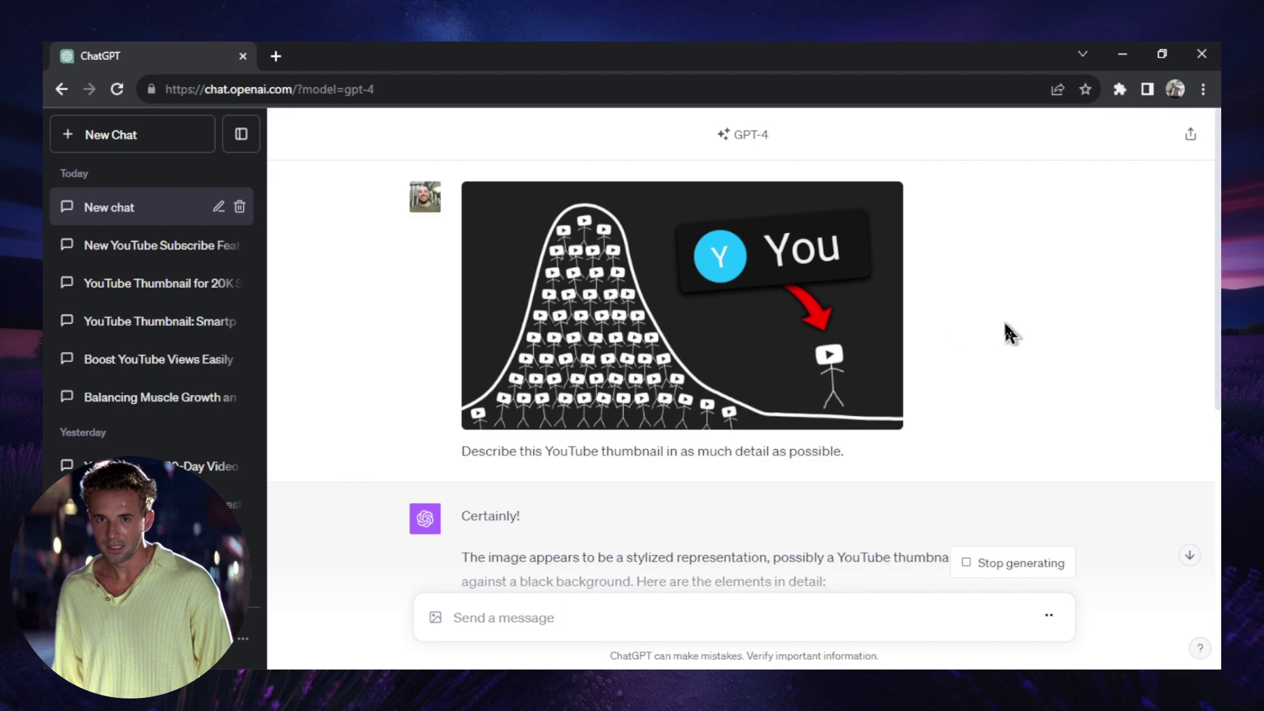
pyautogui.scroll(-5, 1004, 319)
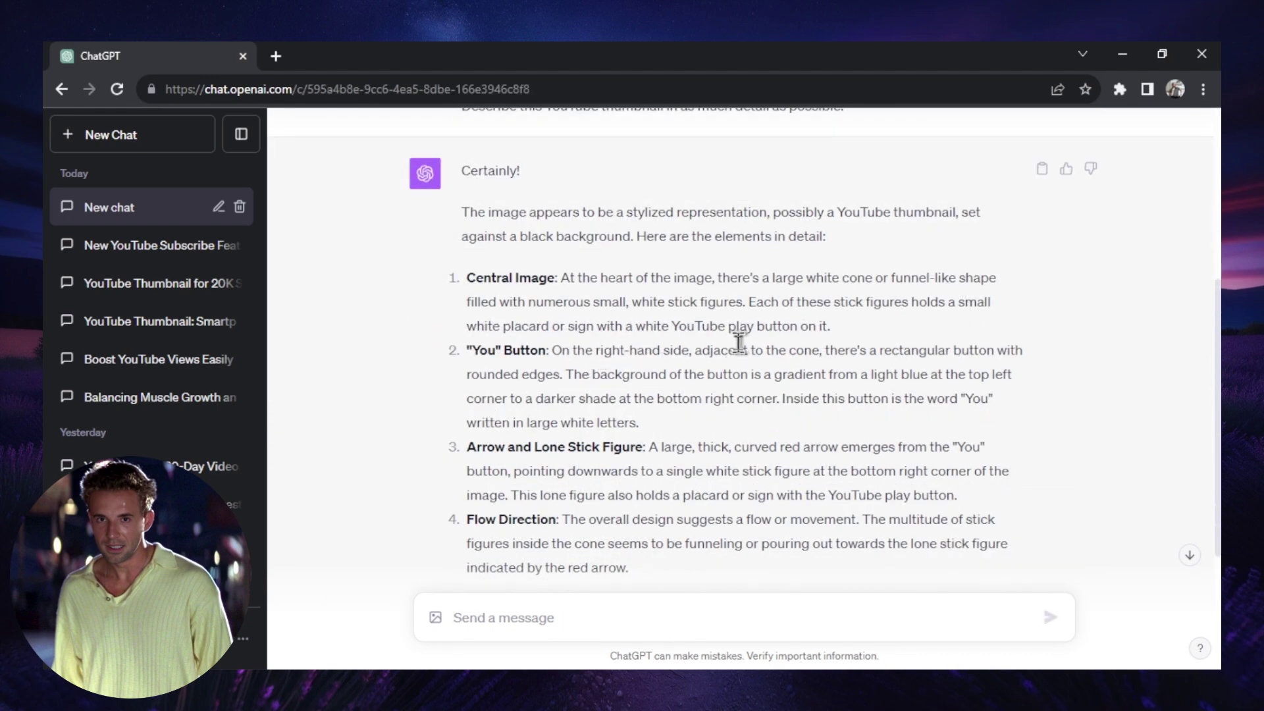
# - Scroll through GPT-4's finished description down to its creators-funneling-to-'You' summary
pyautogui.scroll(5, 836, 335)
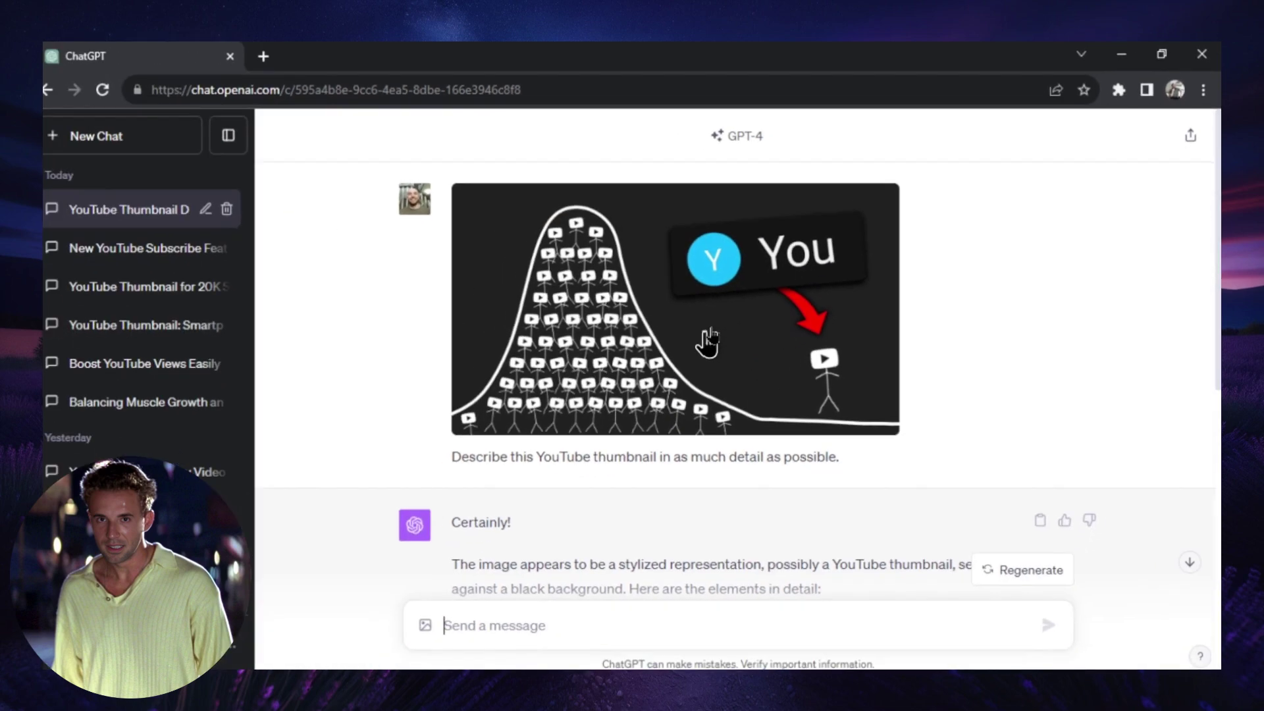
pyautogui.scroll(-5, 782, 352)
pyautogui.scroll(5, 760, 380)
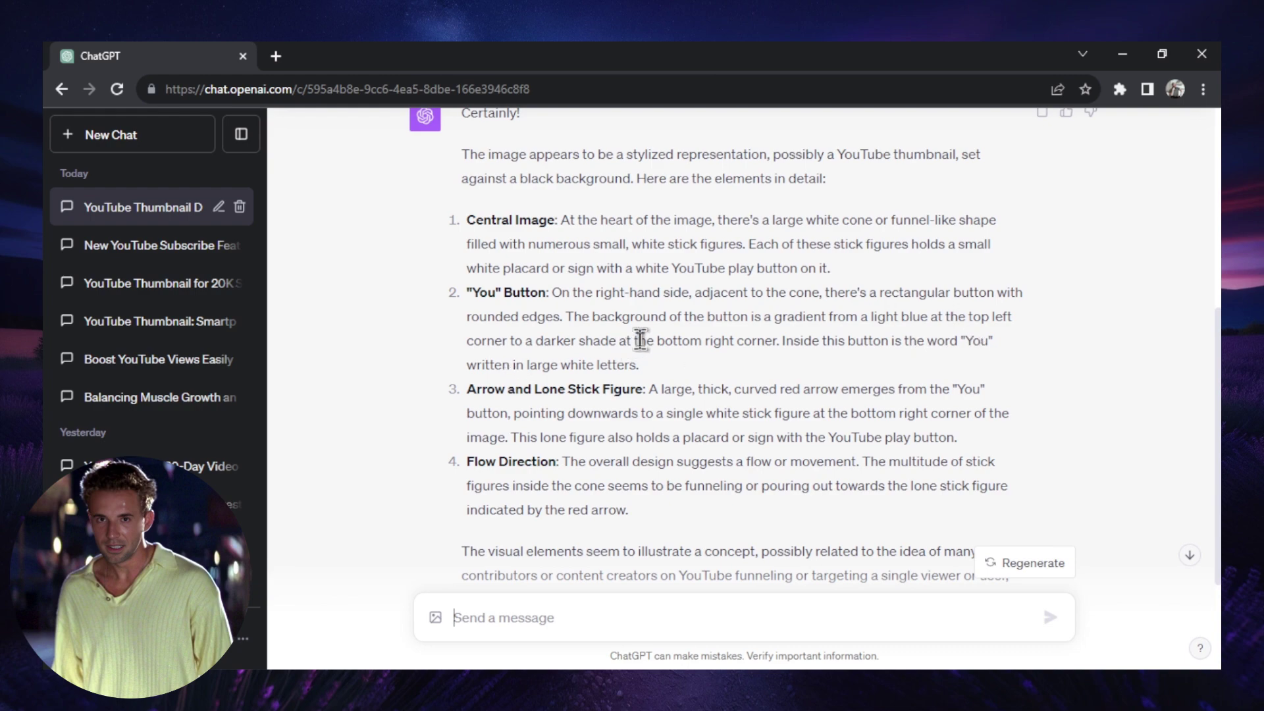
pyautogui.scroll(3, 659, 349)
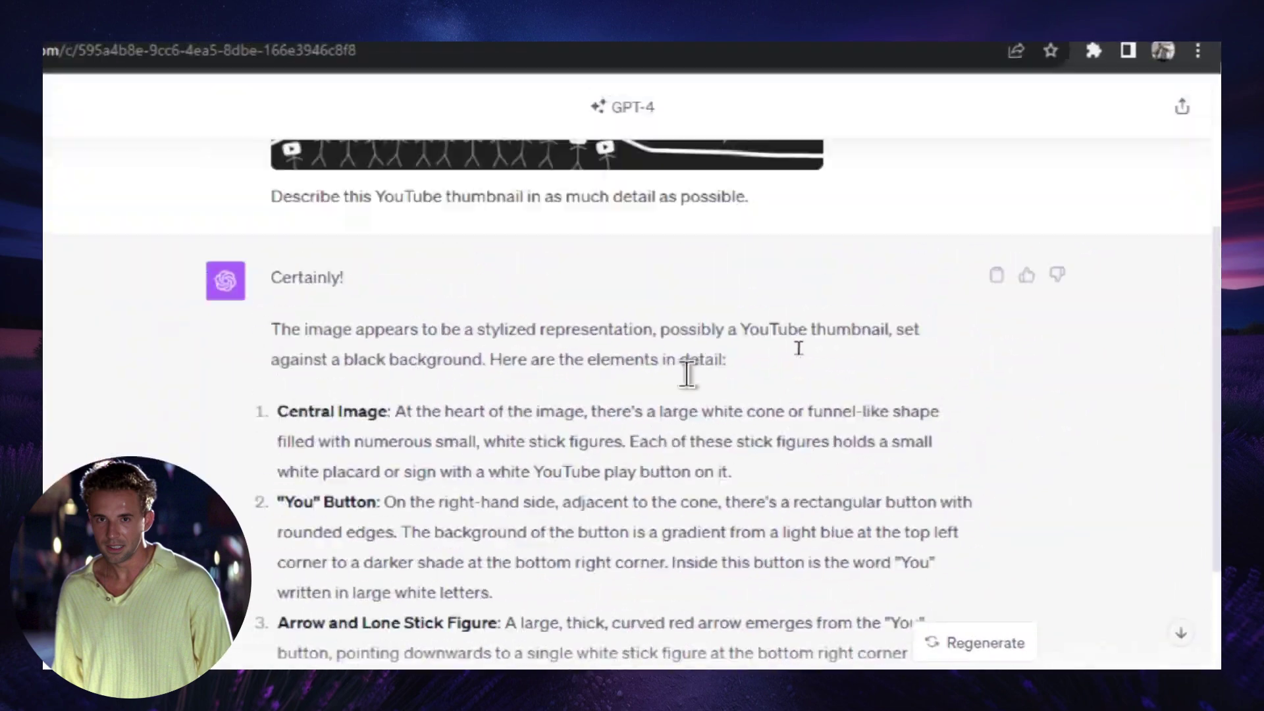
pyautogui.scroll(5, 687, 374)
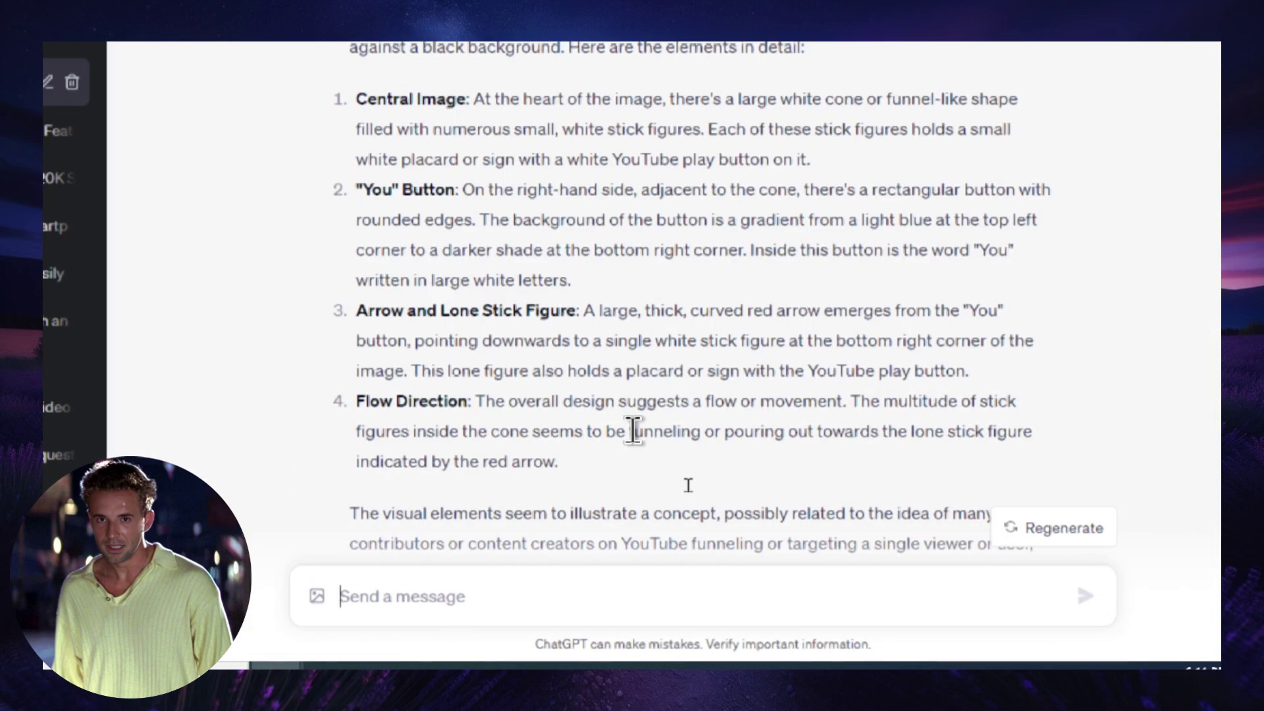
pyautogui.scroll(-2, 633, 431)
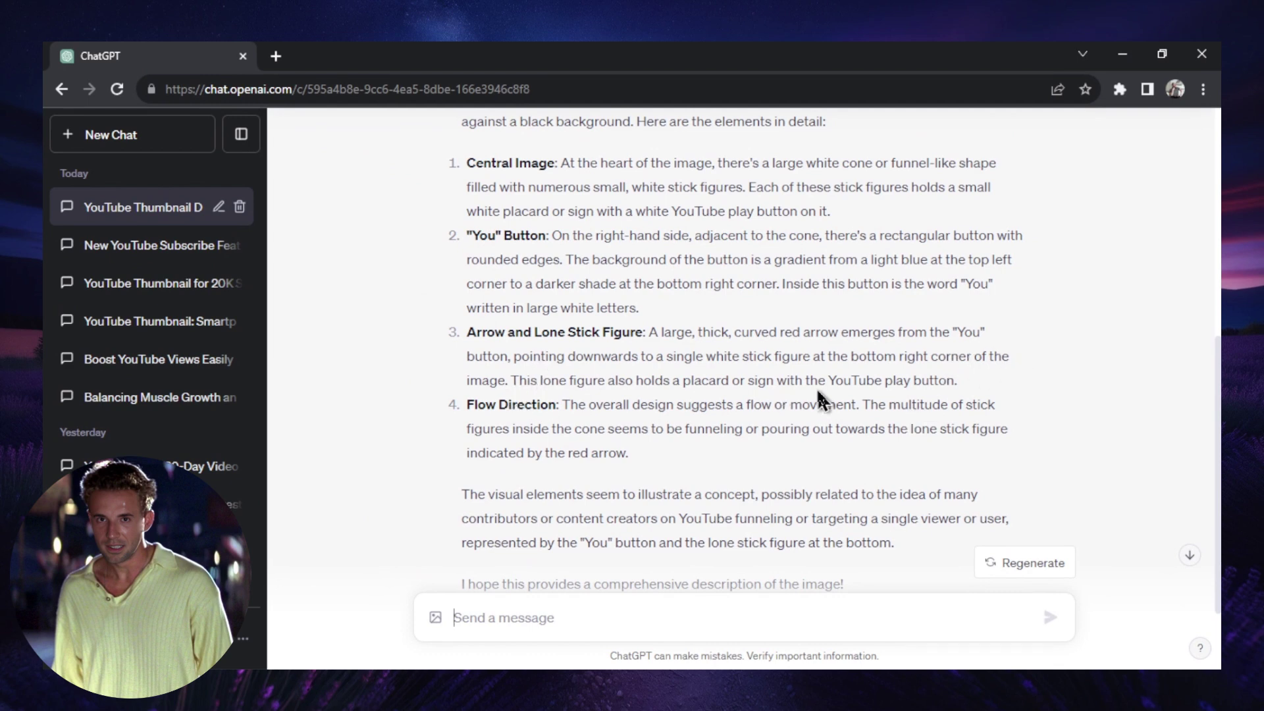
pyautogui.scroll(-2, 960, 398)
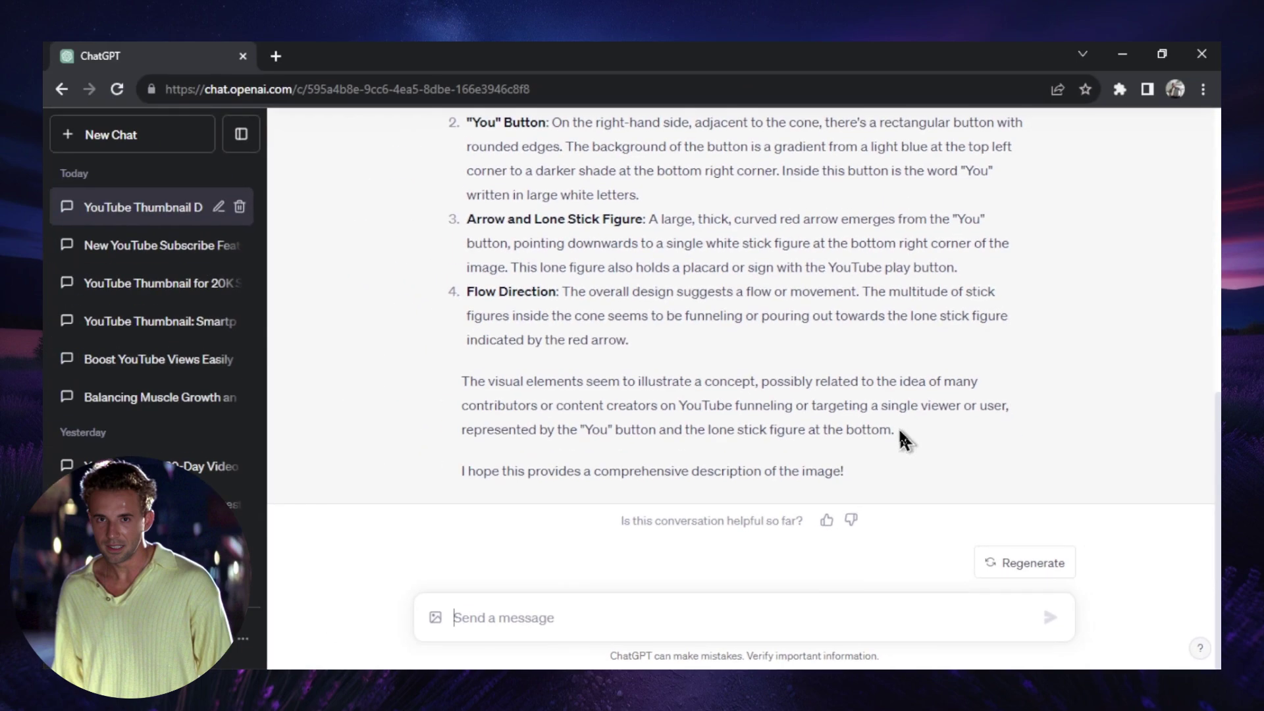
pyautogui.scroll(10, 901, 435)
pyautogui.scroll(3, 469, 268)
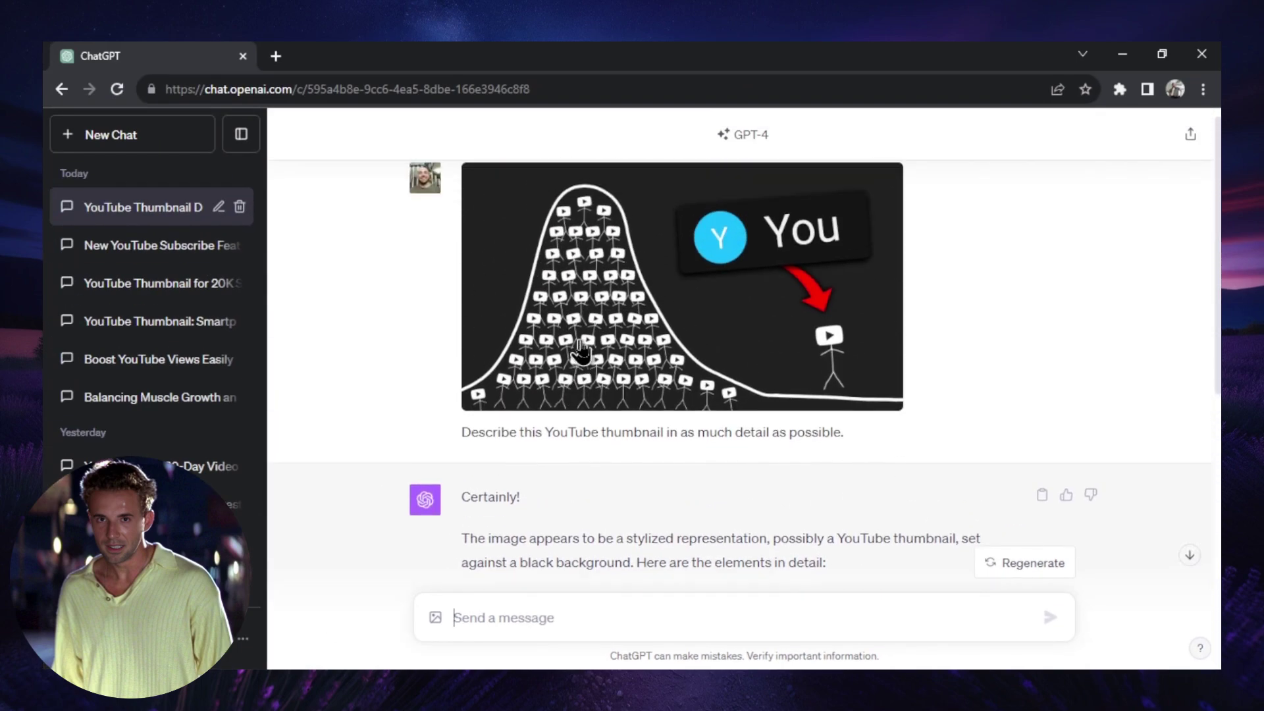
# - Select and copy GPT-4's thumbnail description
pyautogui.scroll(-10, 860, 326)
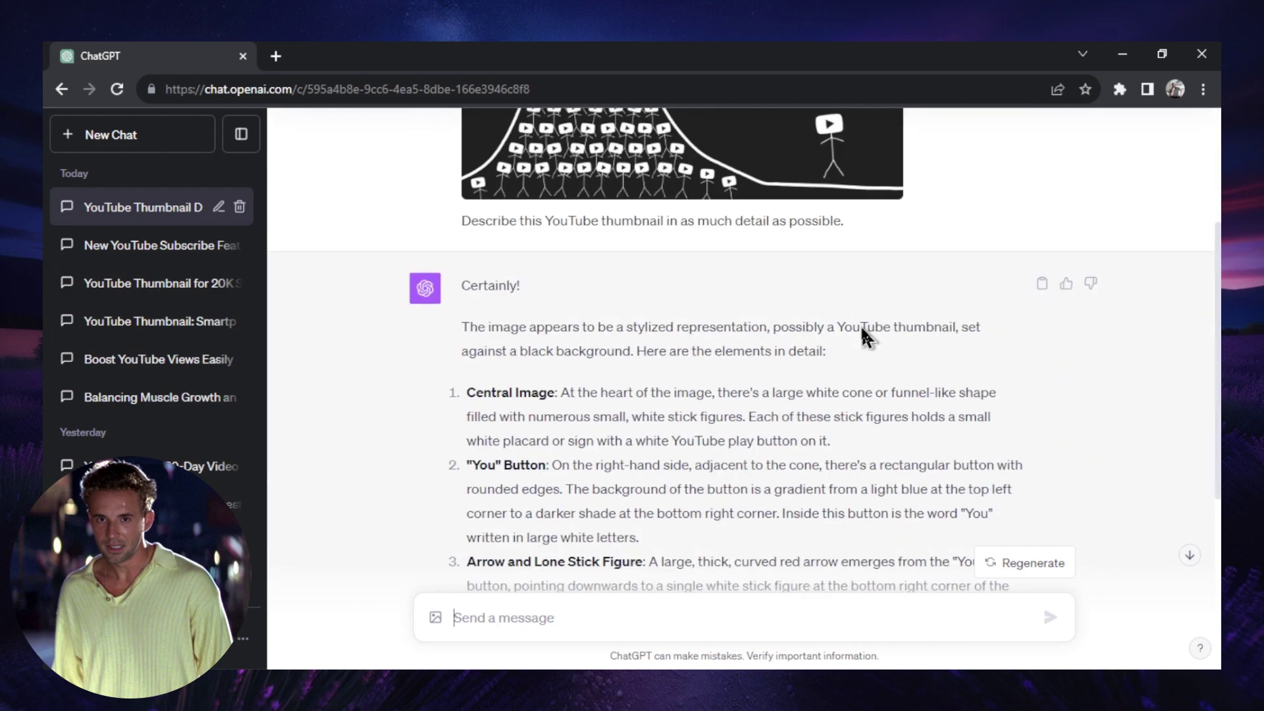
pyautogui.moveTo(929, 440); pyautogui.dragTo(119, 145)
pyautogui.scroll(5, 556, 365)
# - In a new DALL-E 3 chat, paste the description and send it to generate images
pyautogui.click(119, 144)
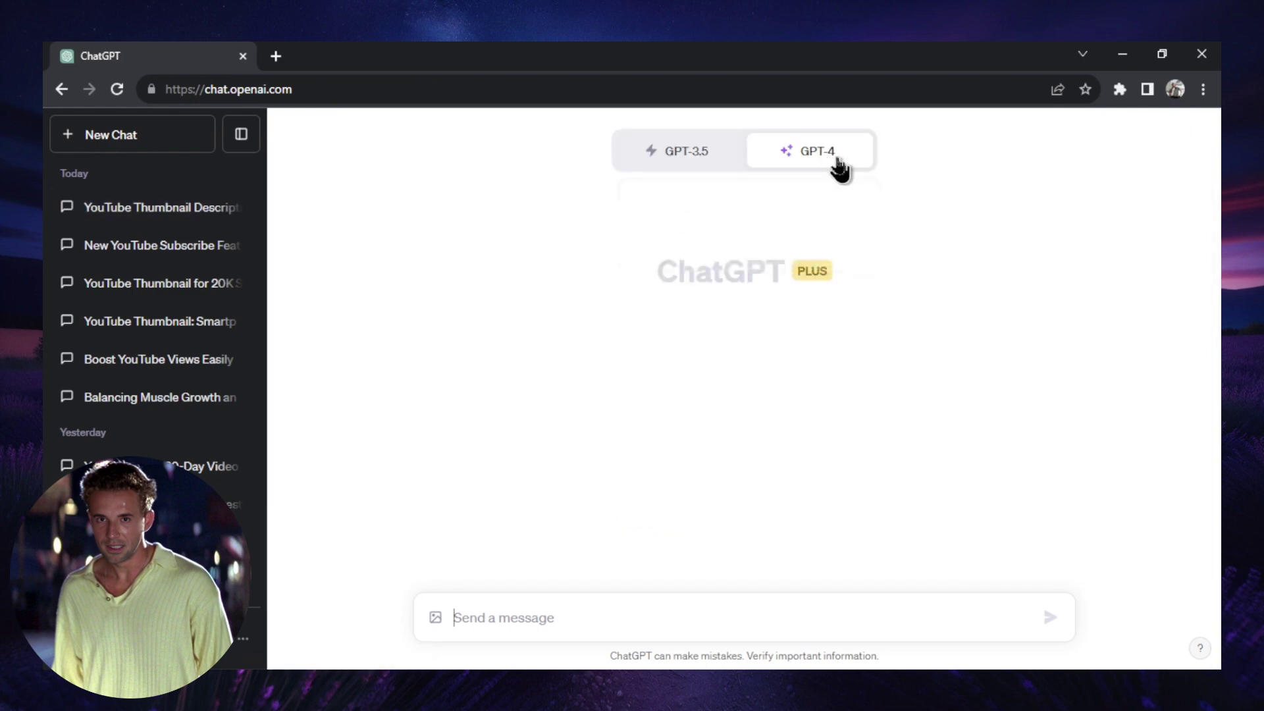
pyautogui.moveTo(818, 158)
pyautogui.click(764, 507)
pyautogui.click(564, 615)
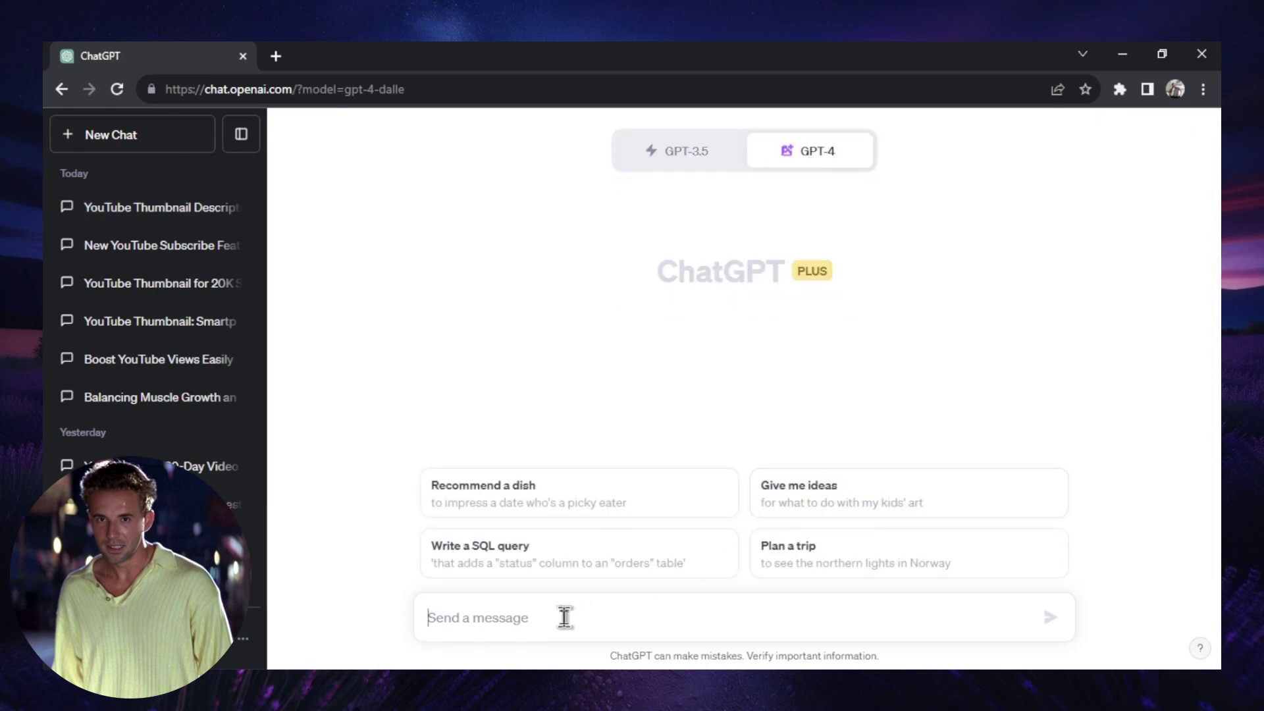
pyautogui.hotkey('ctrl', 'v')
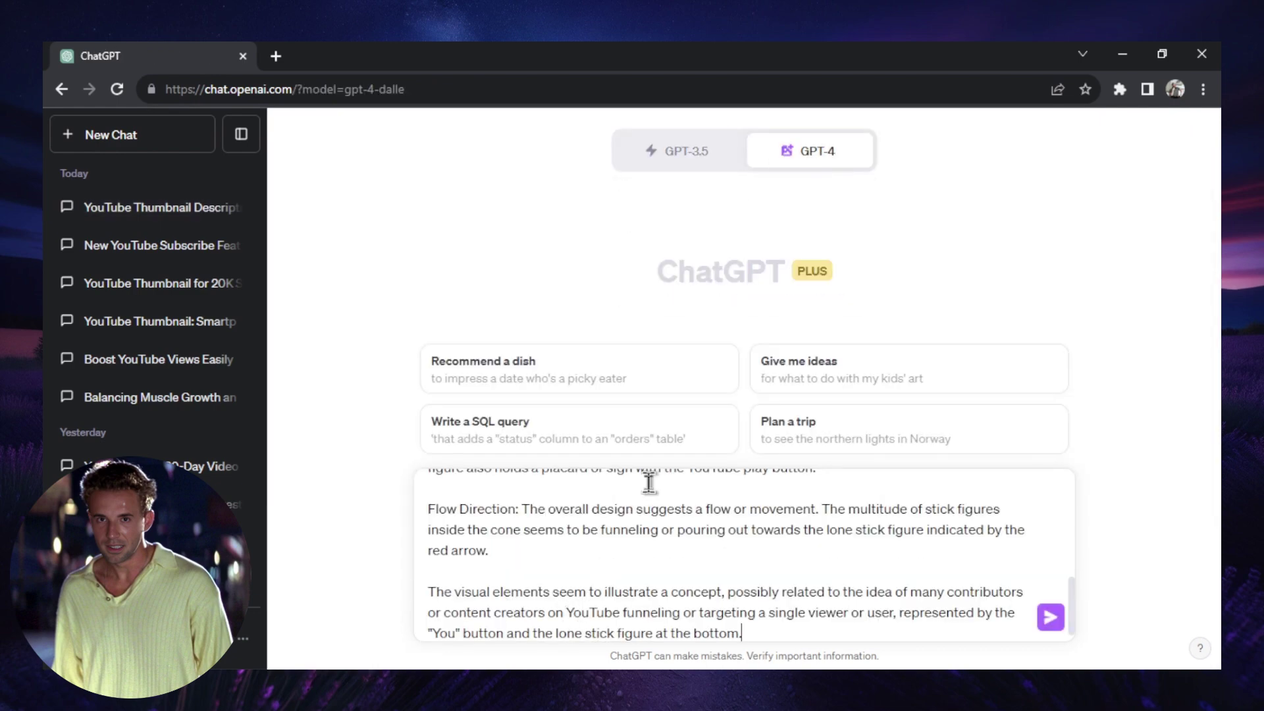
pyautogui.press('Return')
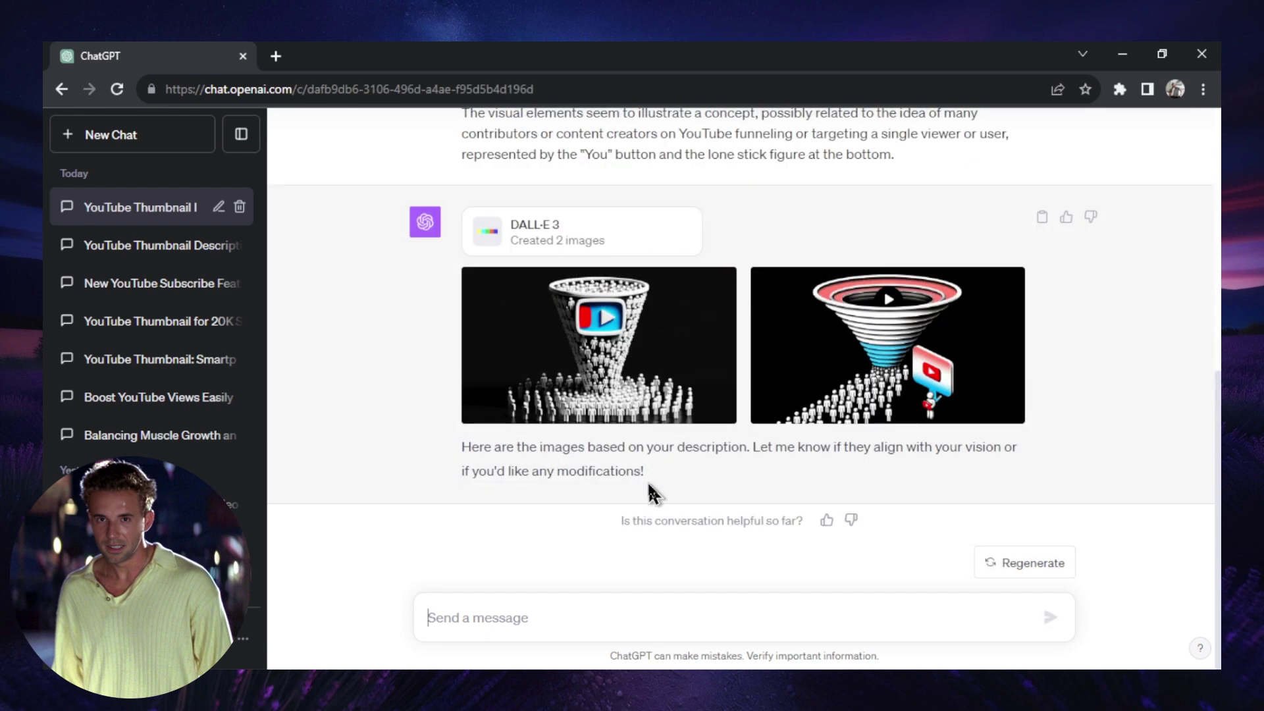
pyautogui.click(642, 366)
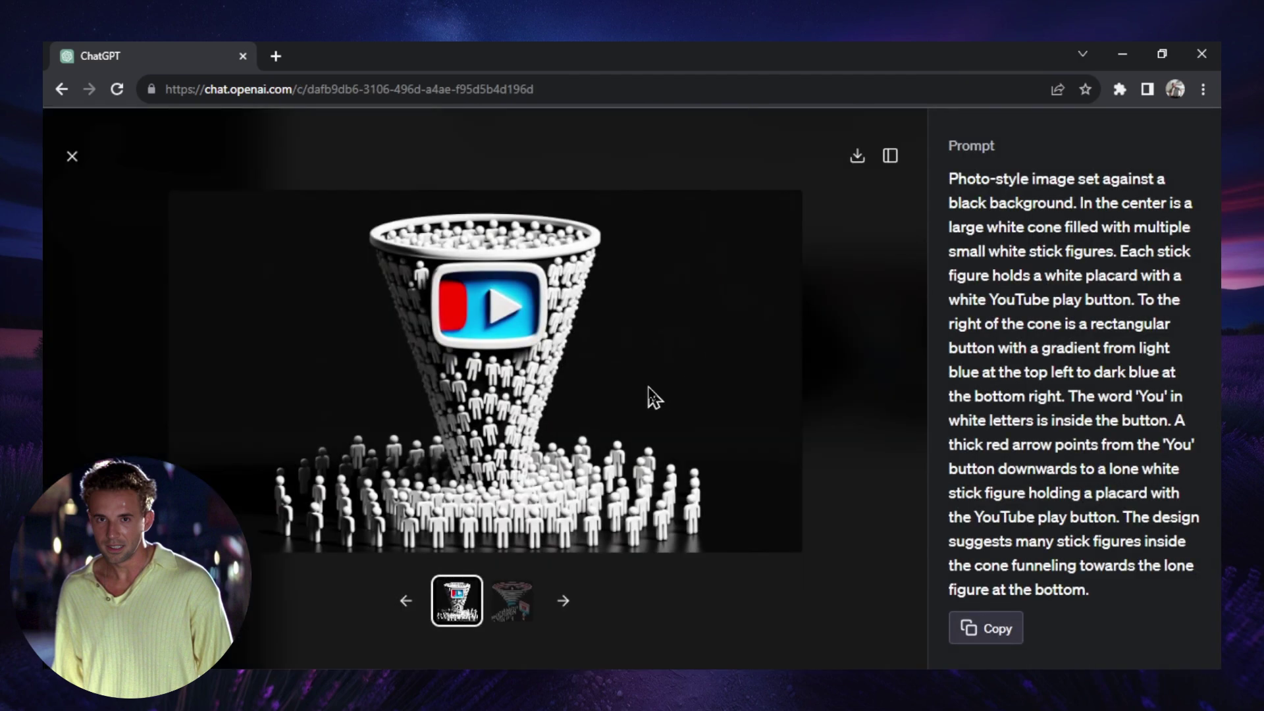
pyautogui.click(512, 599)
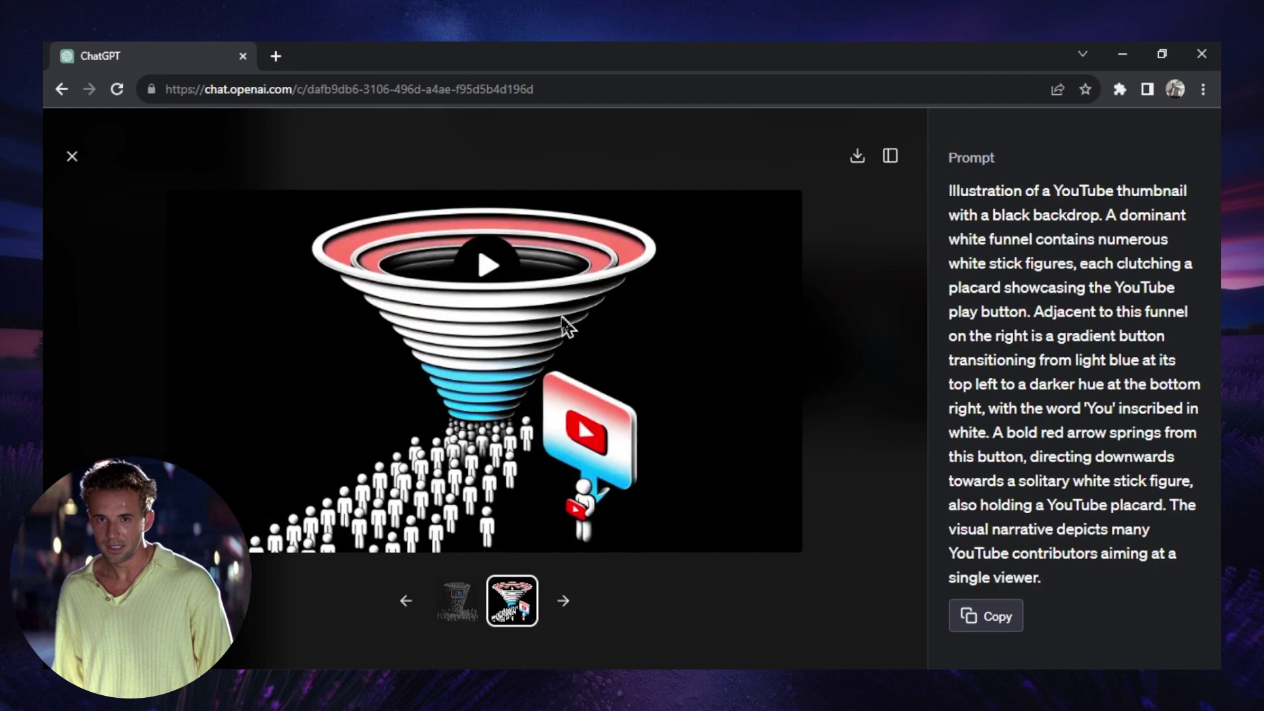
pyautogui.click(454, 596)
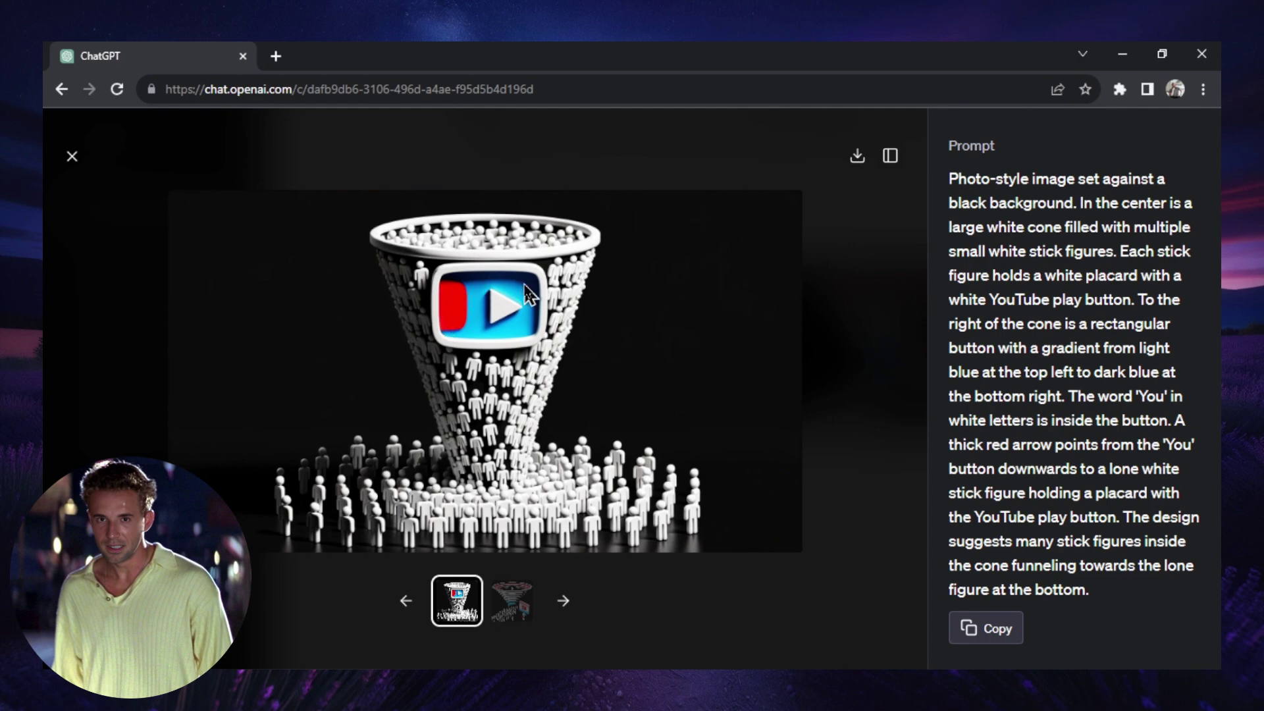
pyautogui.click(506, 622)
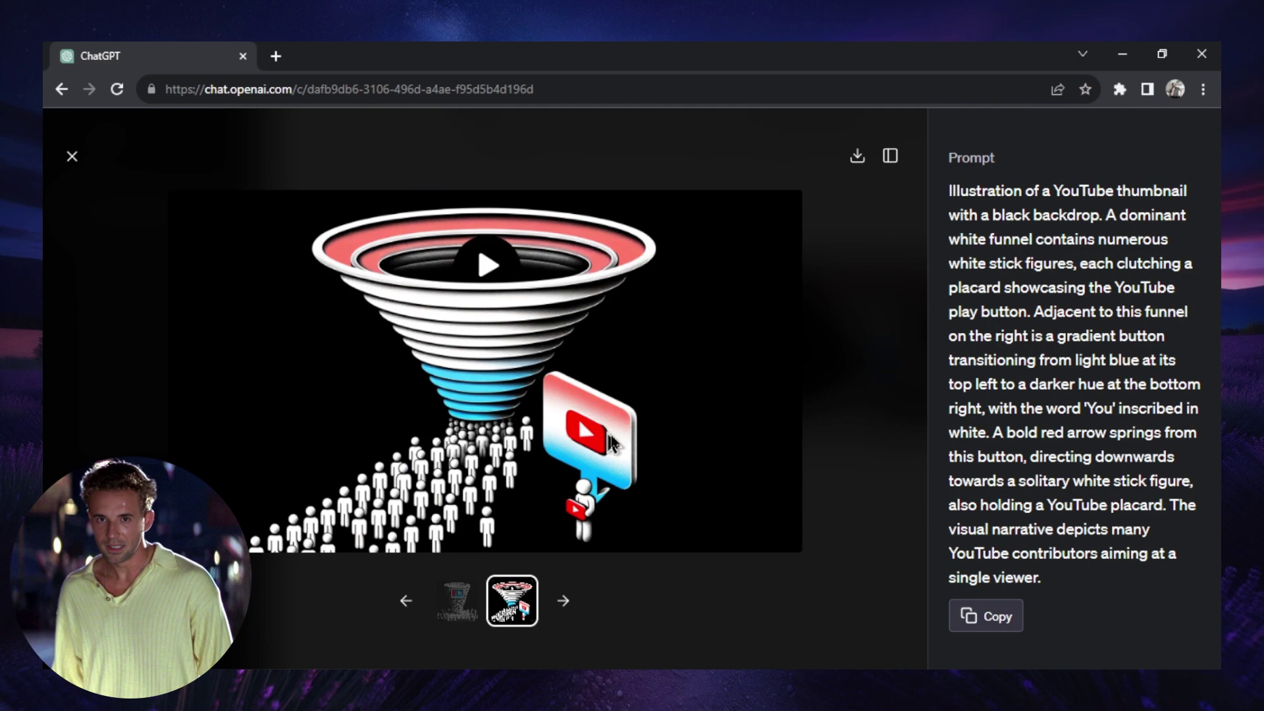
pyautogui.click(459, 601)
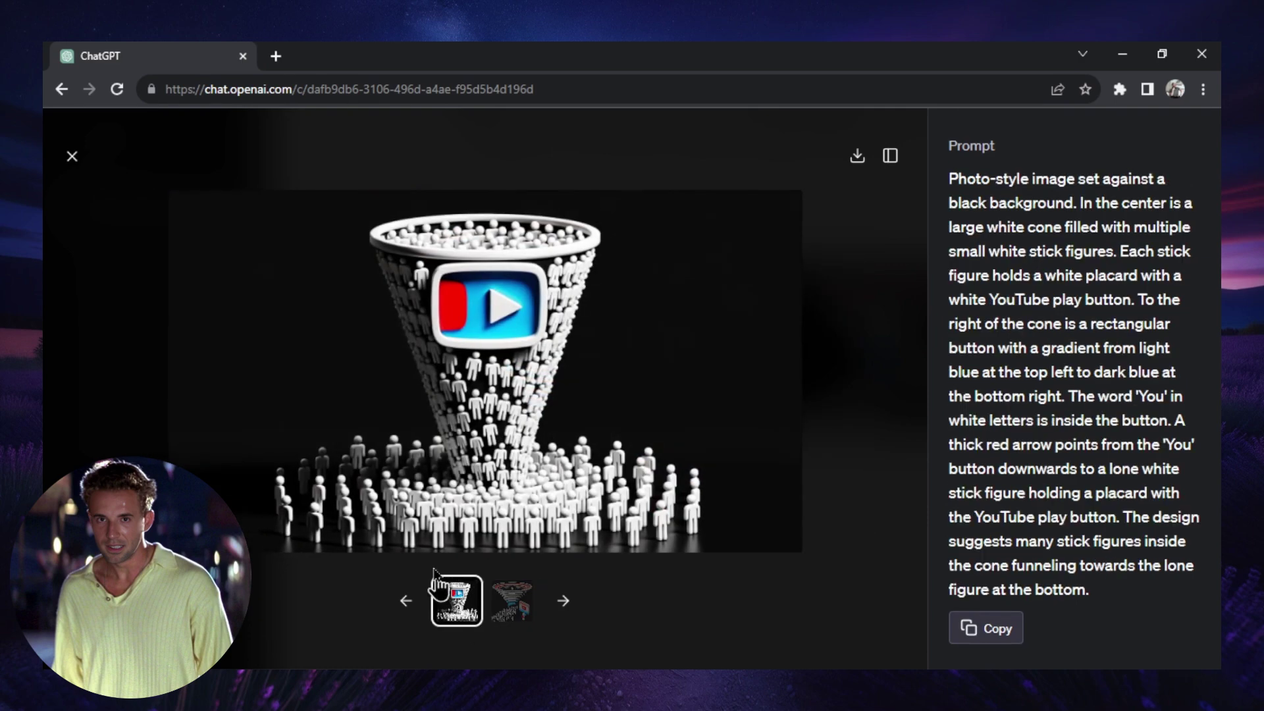
pyautogui.click(510, 601)
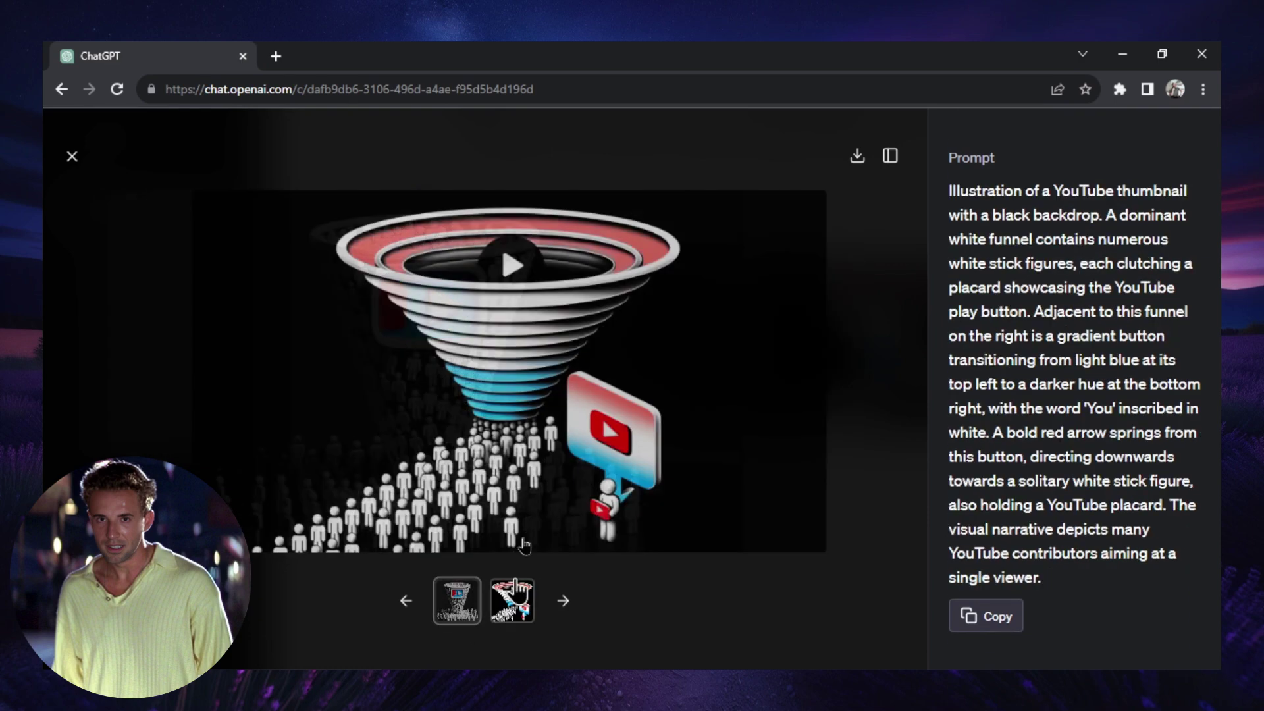
pyautogui.click(447, 616)
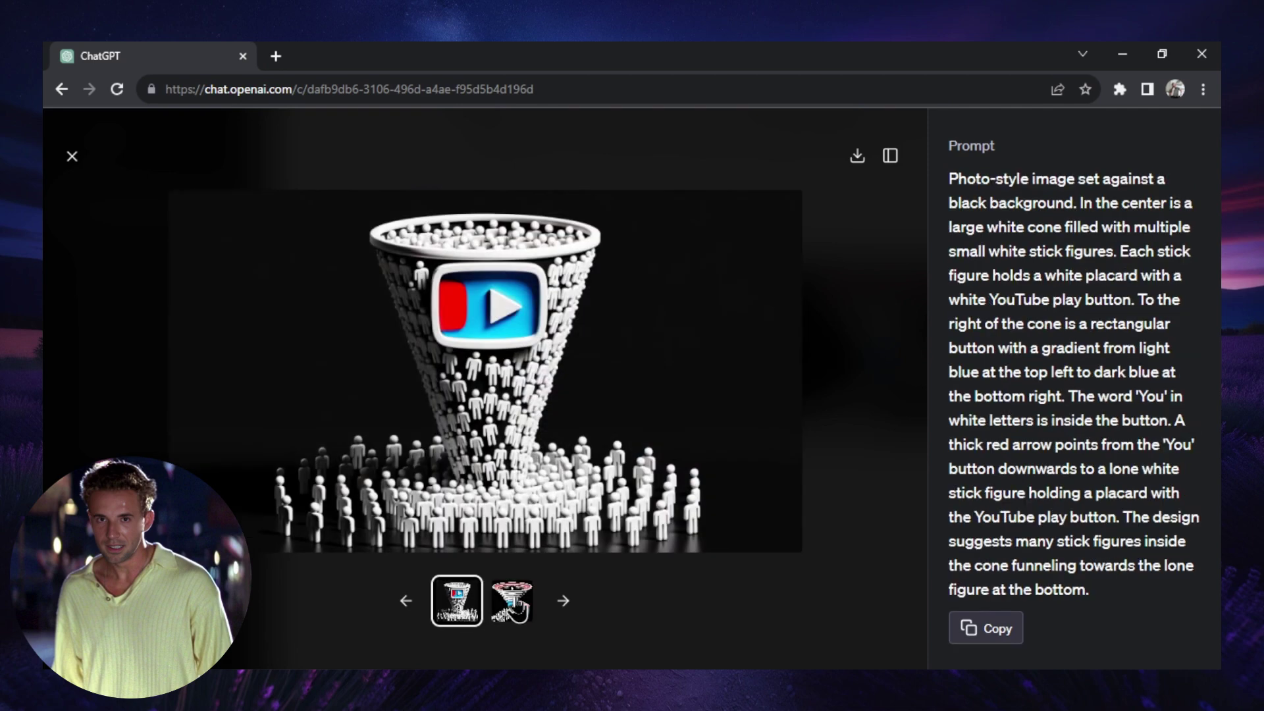
pyautogui.click(512, 601)
pyautogui.click(457, 600)
pyautogui.click(512, 601)
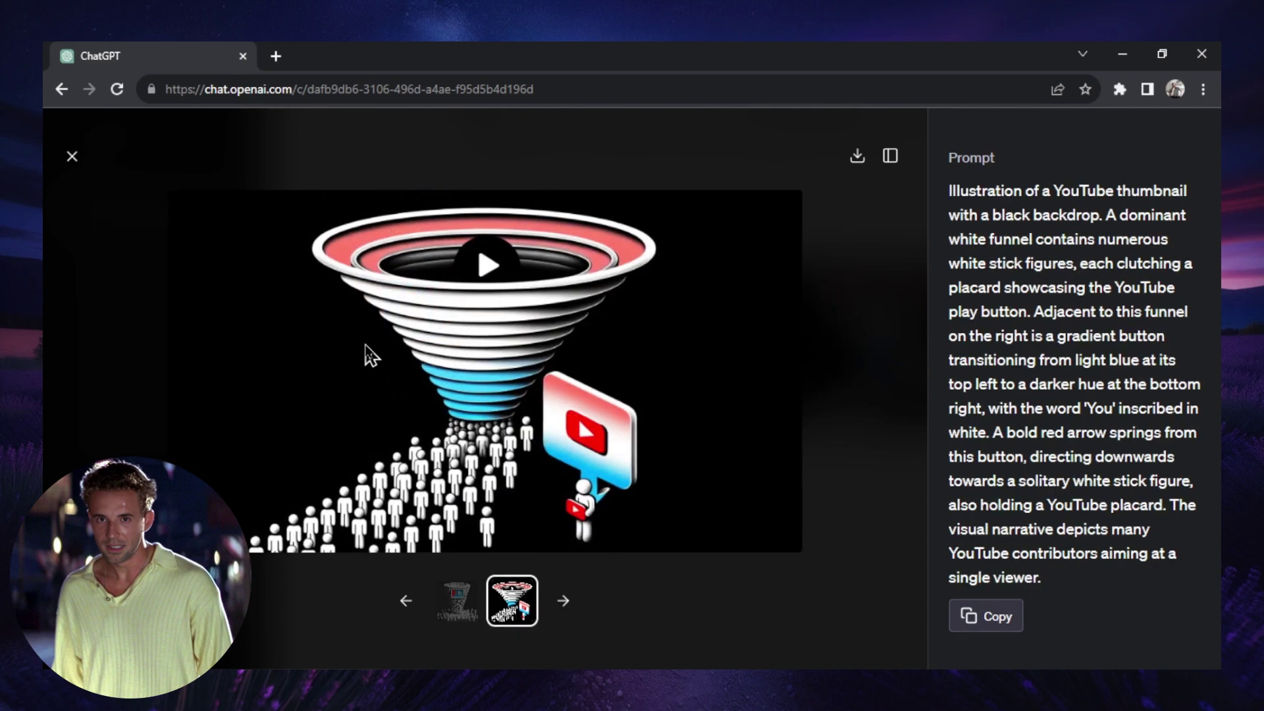
pyautogui.press('Escape')
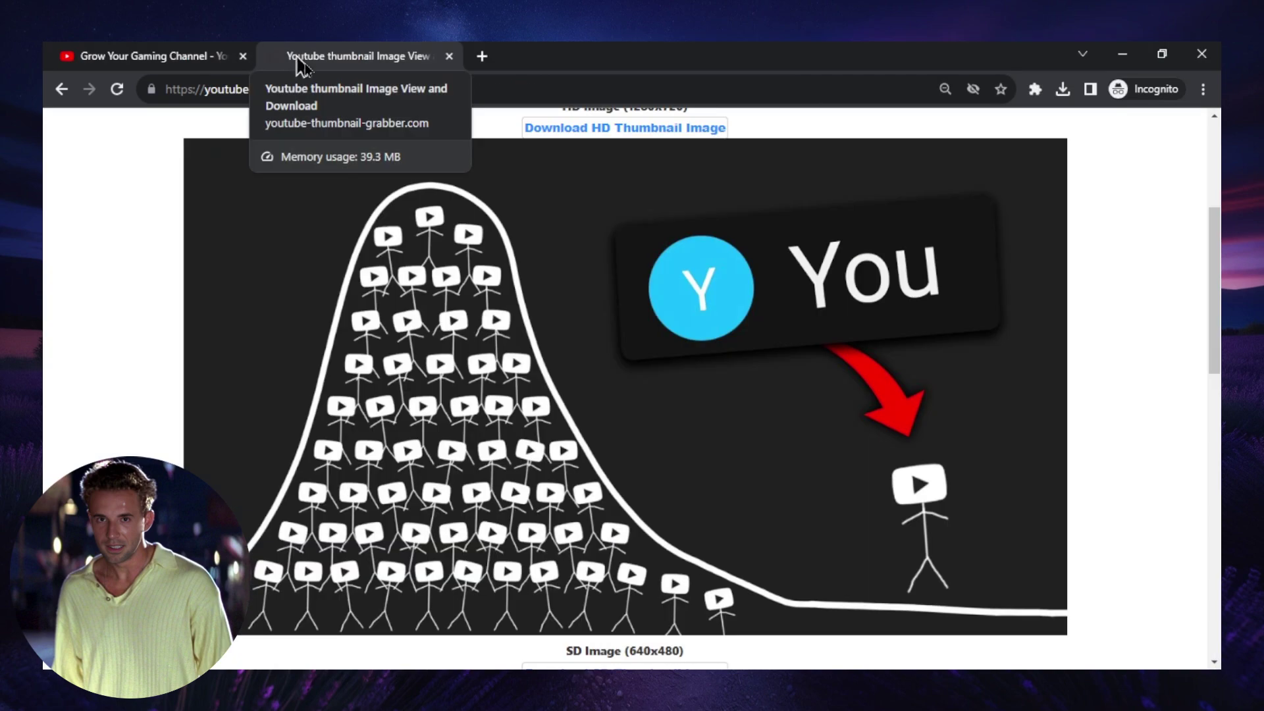
# - Copy the link of the second video on the channel's videos page
pyautogui.click(192, 52)
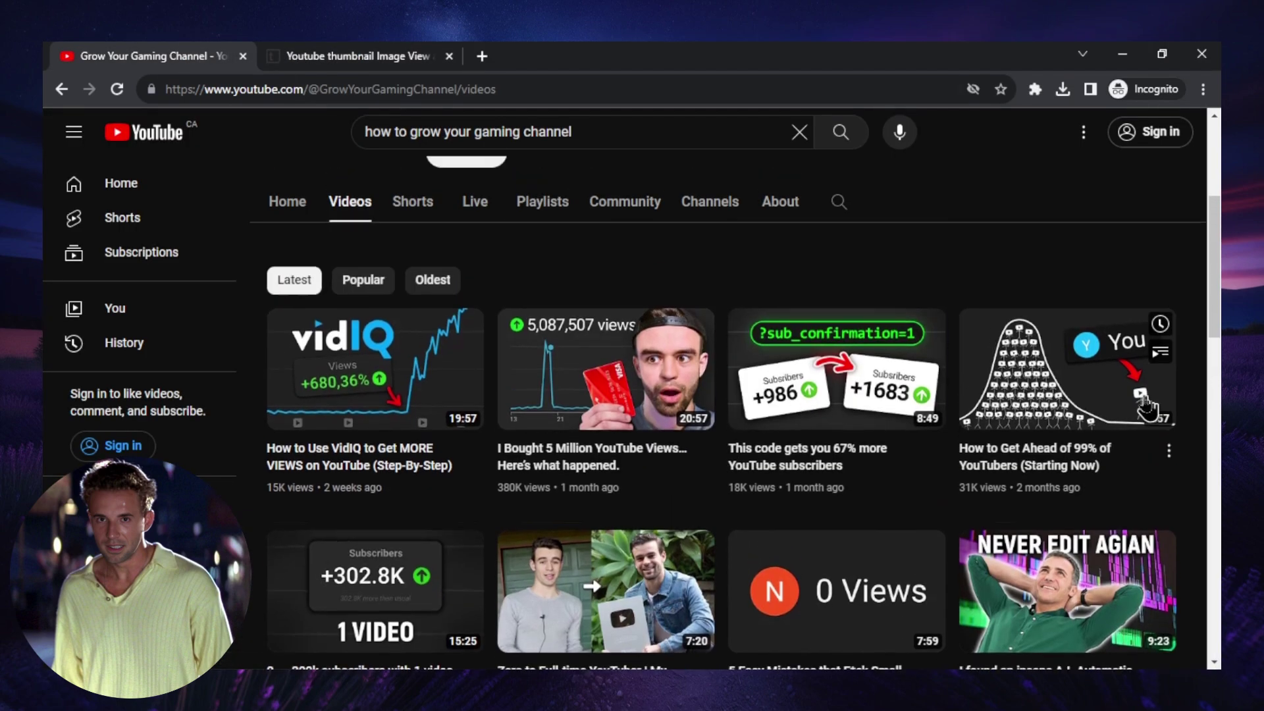
pyautogui.scroll(2, 1171, 395)
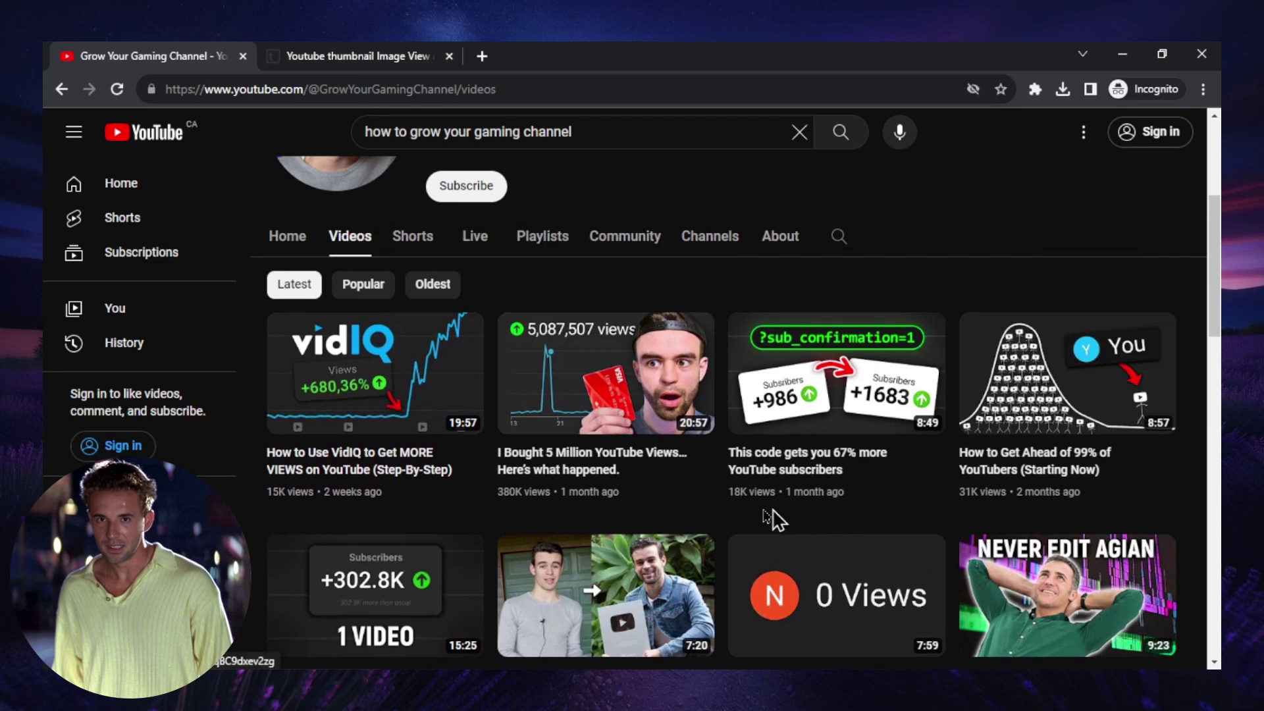
pyautogui.rightClick(573, 465)
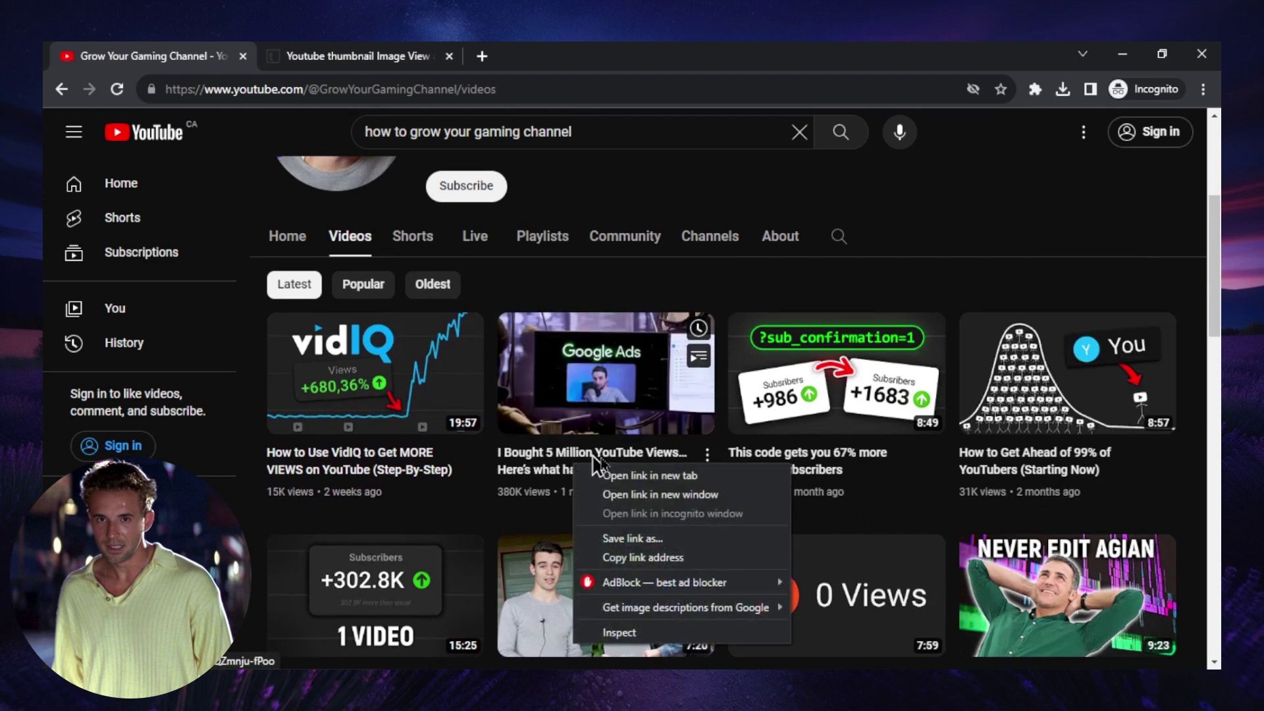
pyautogui.click(655, 559)
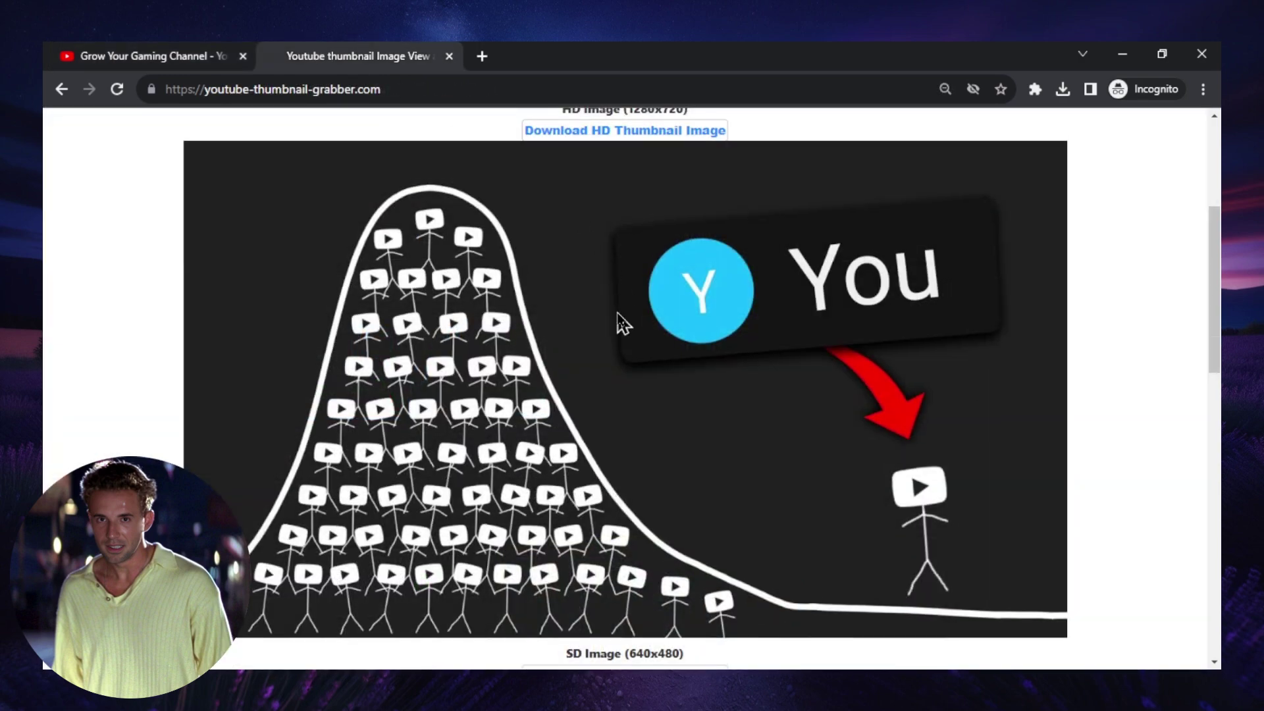
# - Replace the grabber's video link with the new one and fetch its thumbnails
pyautogui.scroll(4, 626, 264)
pyautogui.tripleClick(632, 281)
pyautogui.hotkey('ctrl', 'v')
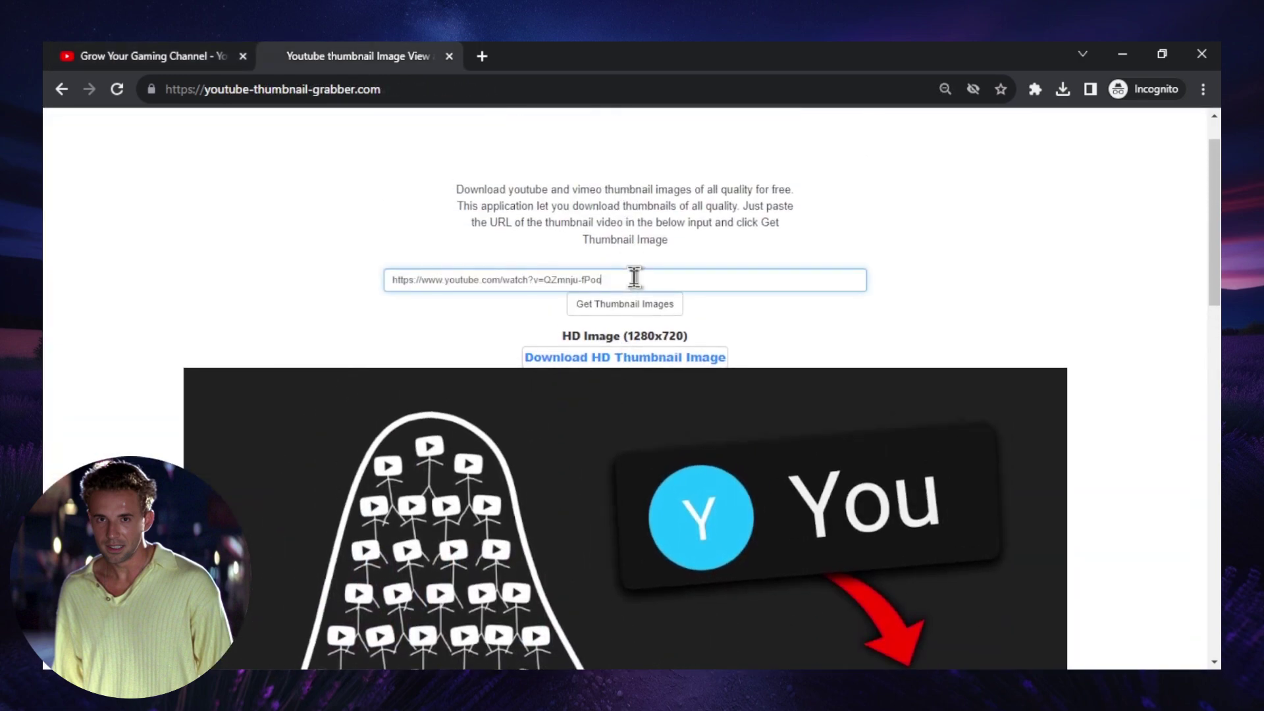
pyautogui.click(633, 301)
# - Save the HD thumbnail of the 5,087,507-views video as an image file
pyautogui.scroll(-4, 695, 354)
pyautogui.rightClick(695, 354)
pyautogui.click(775, 373)
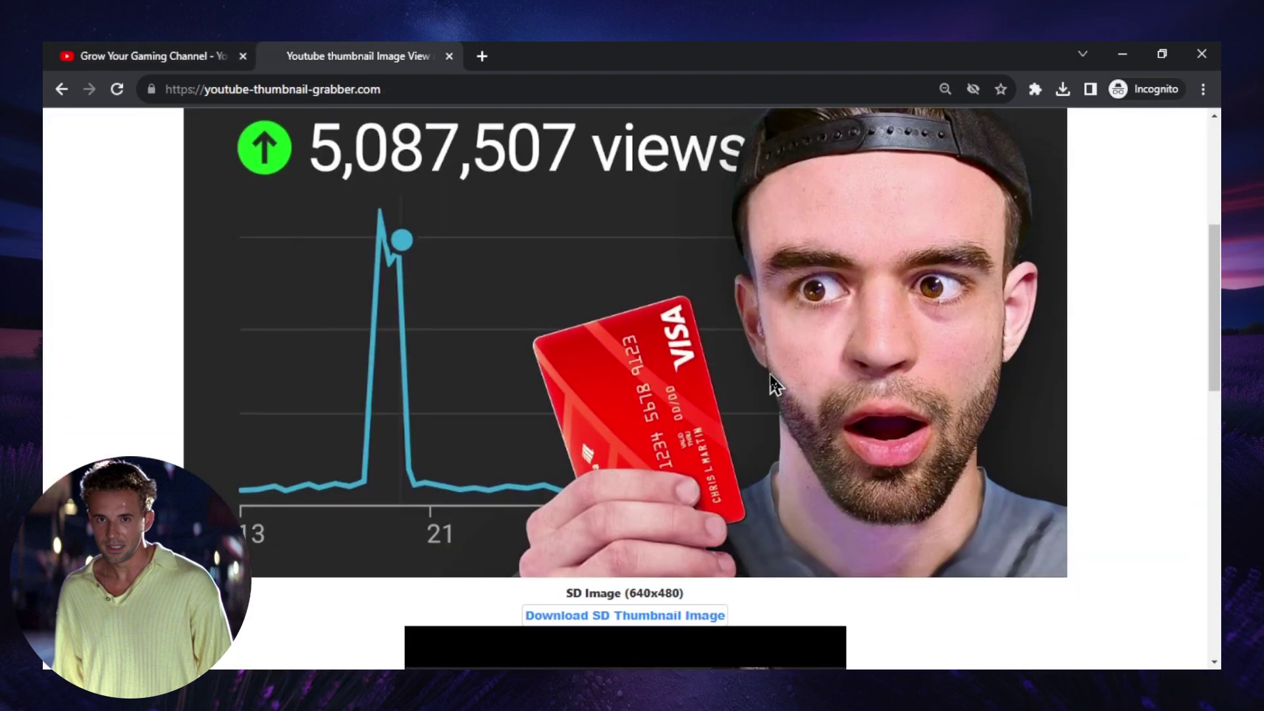
pyautogui.scroll(2, 626, 389)
# - Start a new ChatGPT chat using the GPT-4 Default model
pyautogui.moveTo(425, 665)
pyautogui.click(323, 619)
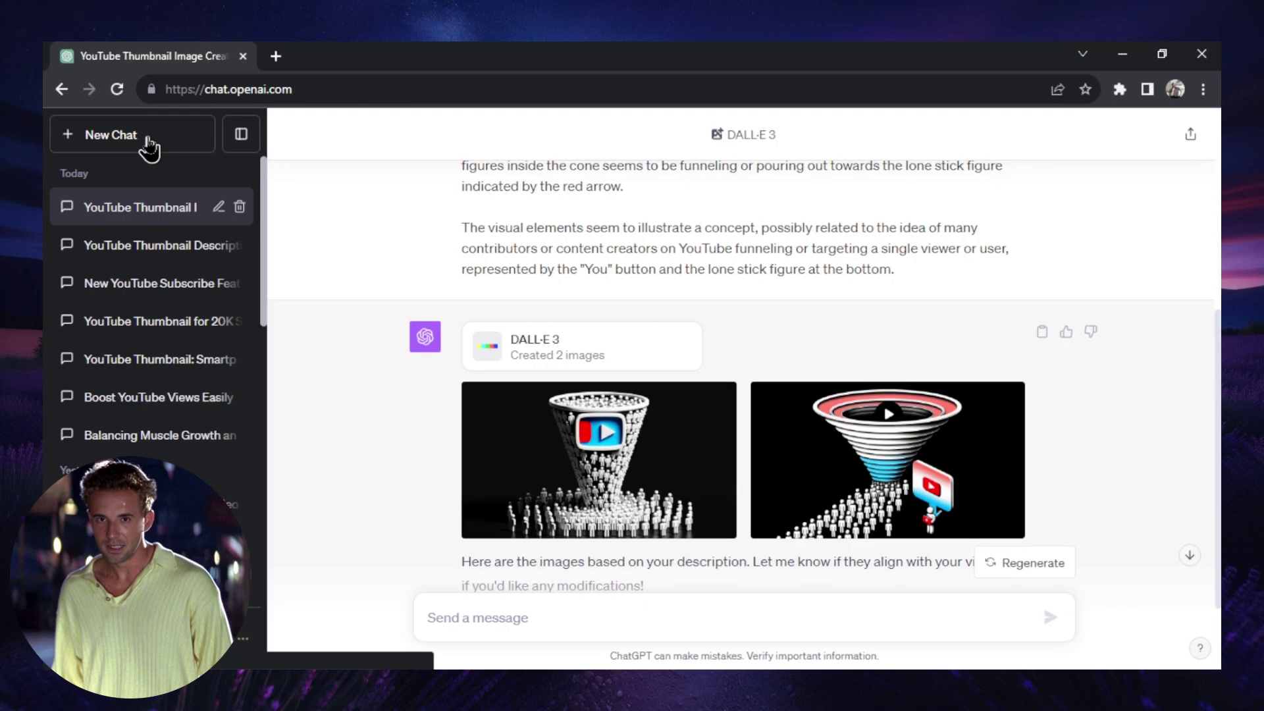
pyautogui.click(140, 140)
pyautogui.moveTo(810, 151)
pyautogui.click(750, 365)
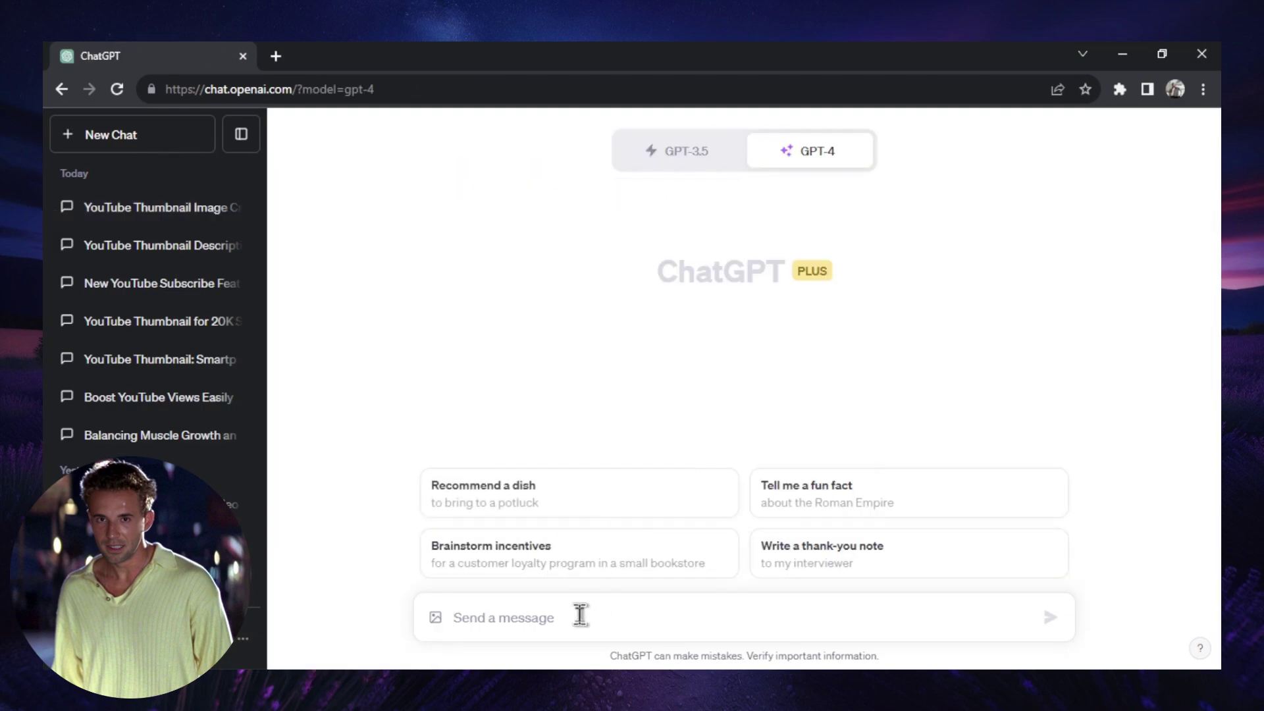
# - Attach the saved thumbnail and send the describe-in-as-much-detail-as-possible prompt
pyautogui.click(436, 617)
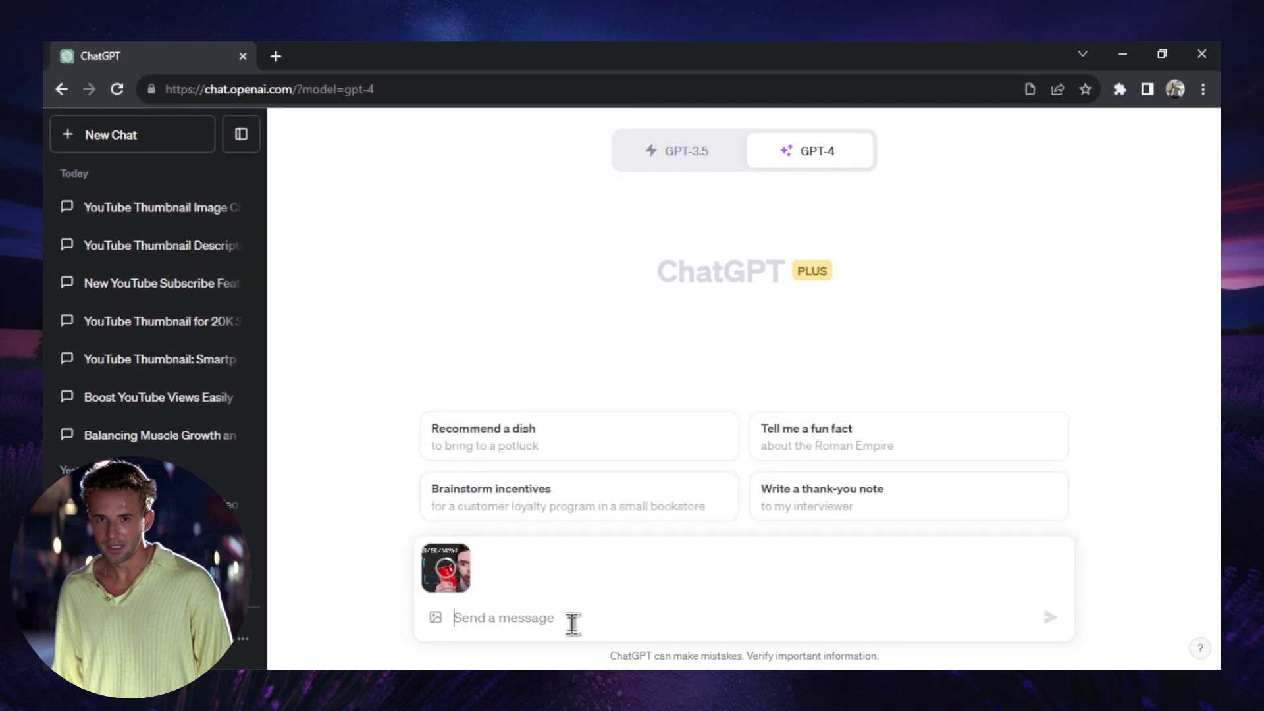
pyautogui.write('Describe this YouTube thumbnail in as much detai')
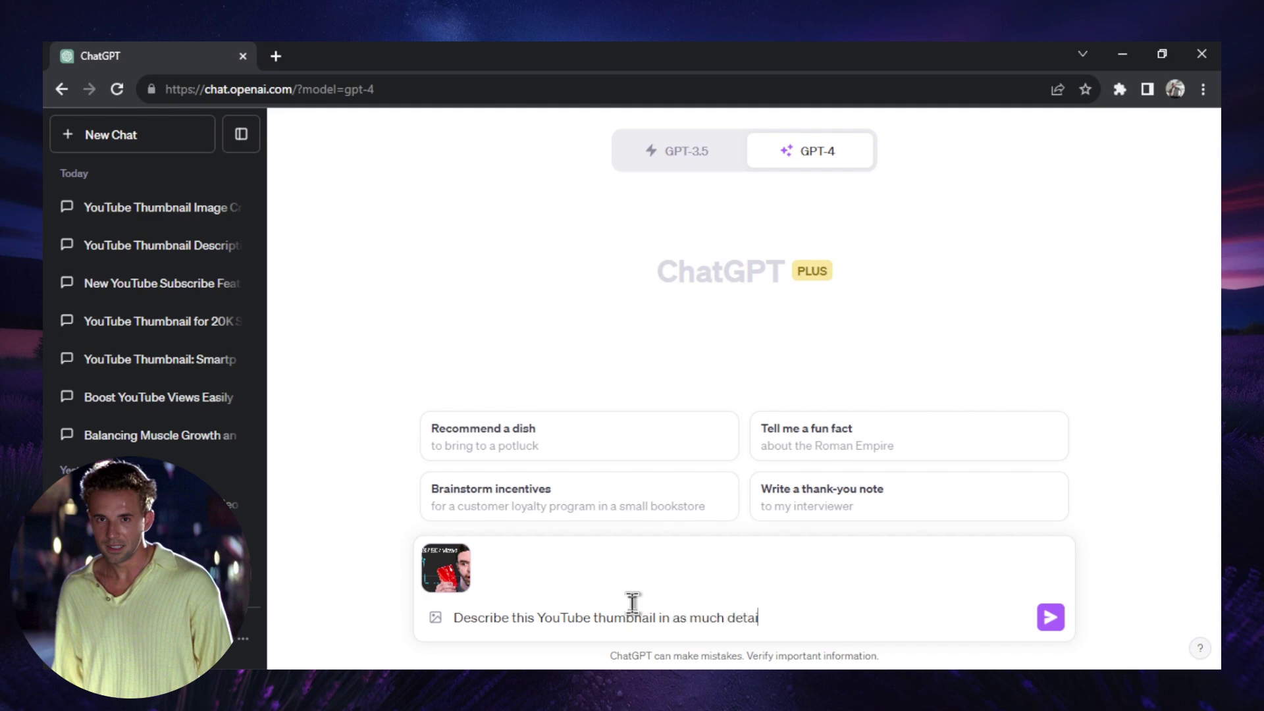
pyautogui.write('ble.')
pyautogui.press('Return')
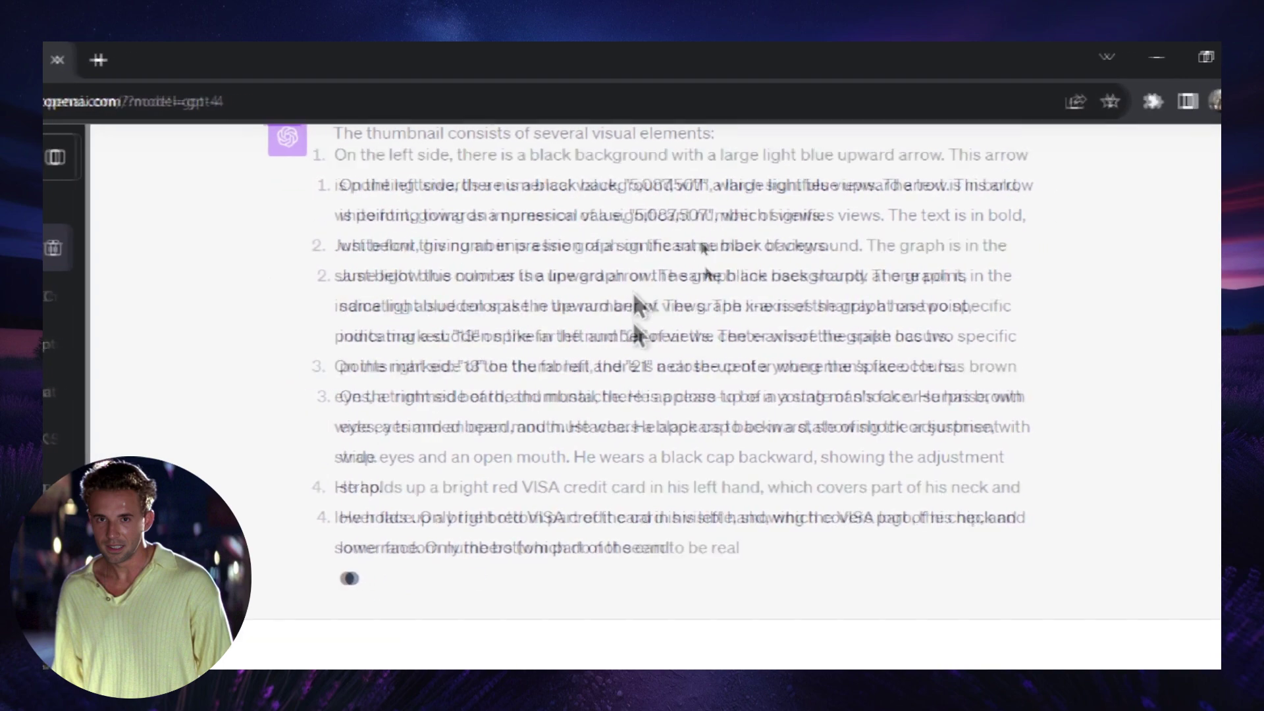
# - Read through GPT-4's reply, discarding an accidental partial text selection
pyautogui.scroll(5, 632, 267)
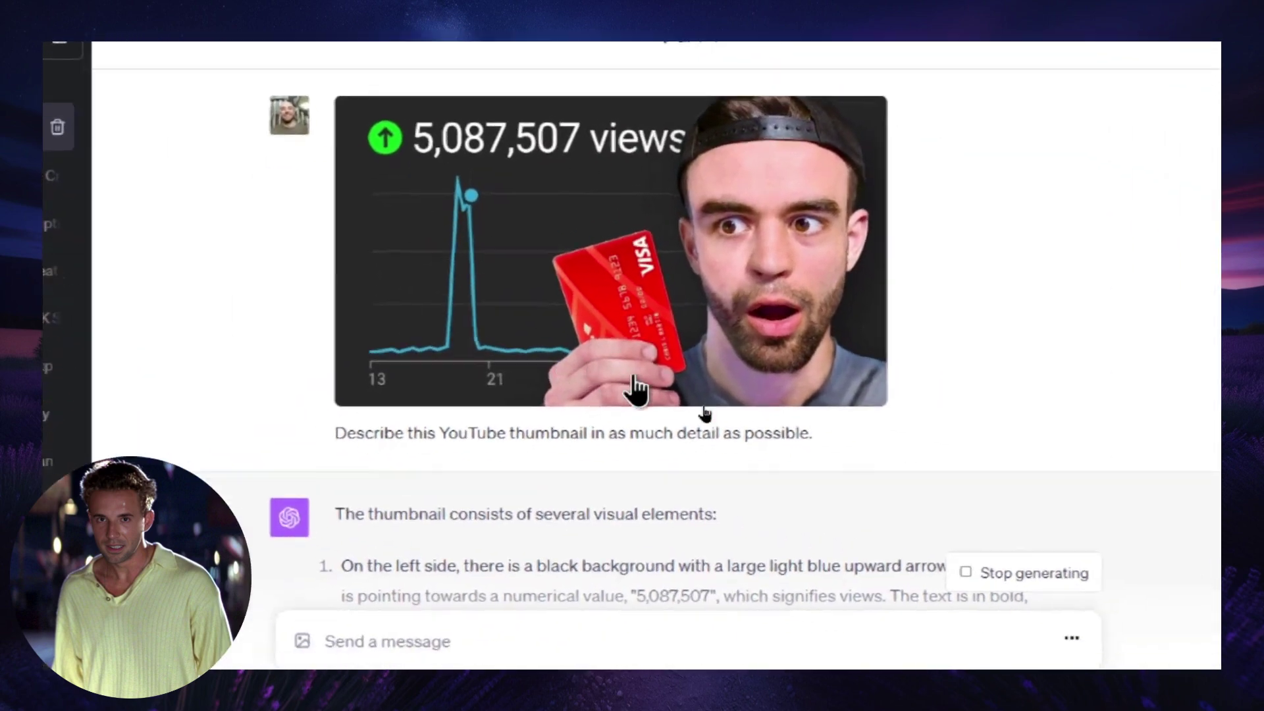
pyautogui.scroll(-5, 635, 391)
pyautogui.scroll(-3, 632, 374)
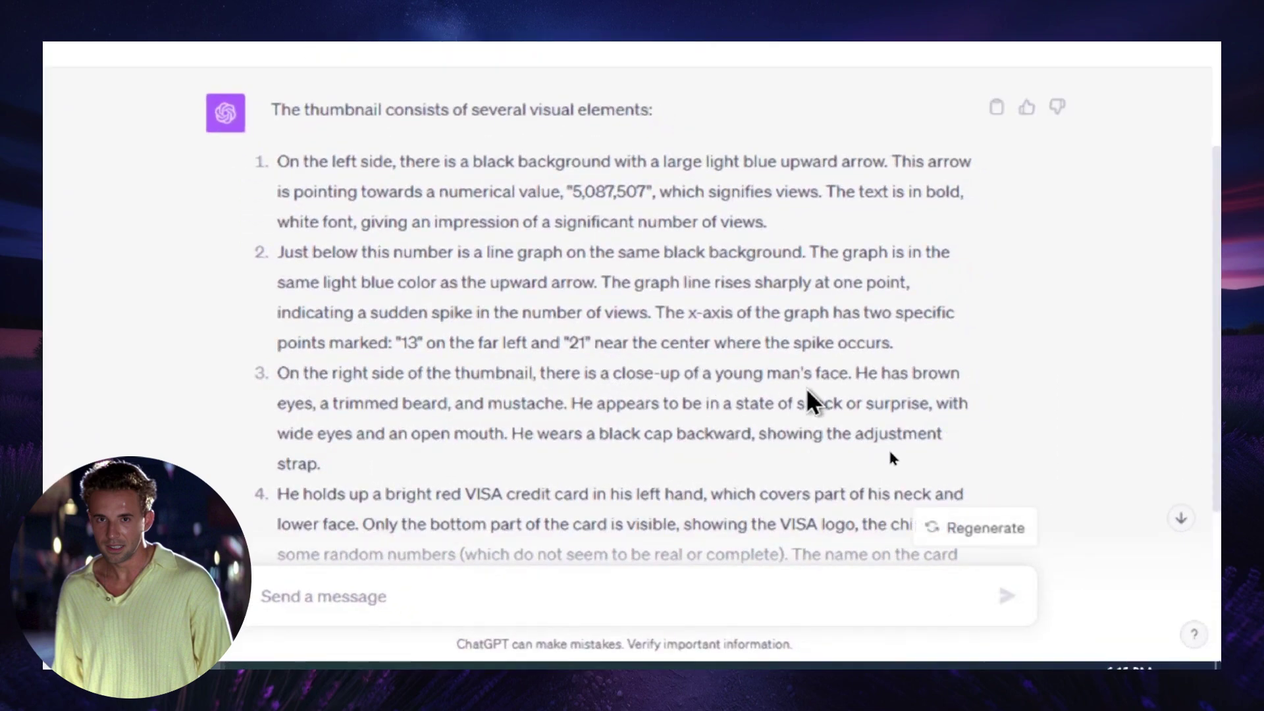
pyautogui.scroll(-3, 807, 389)
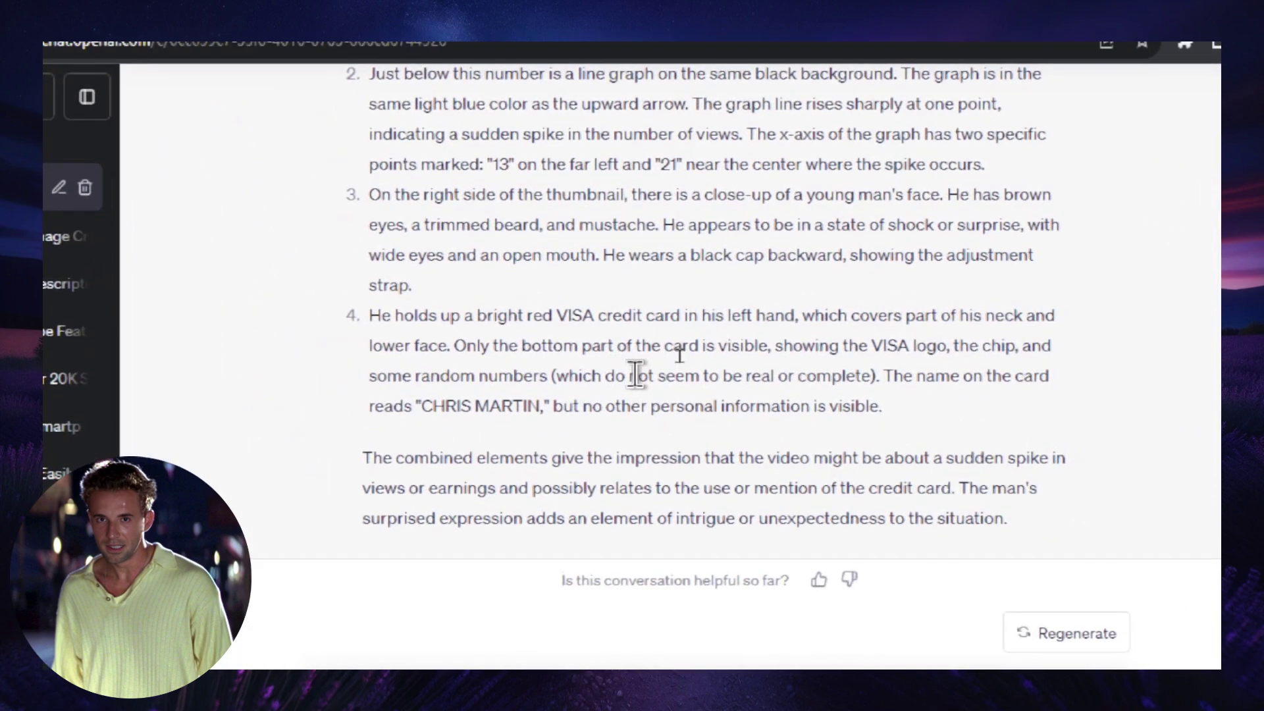
pyautogui.moveTo(982, 471); pyautogui.dragTo(598, 443)
pyautogui.scroll(2, 754, 392)
pyautogui.scroll(2, 658, 422)
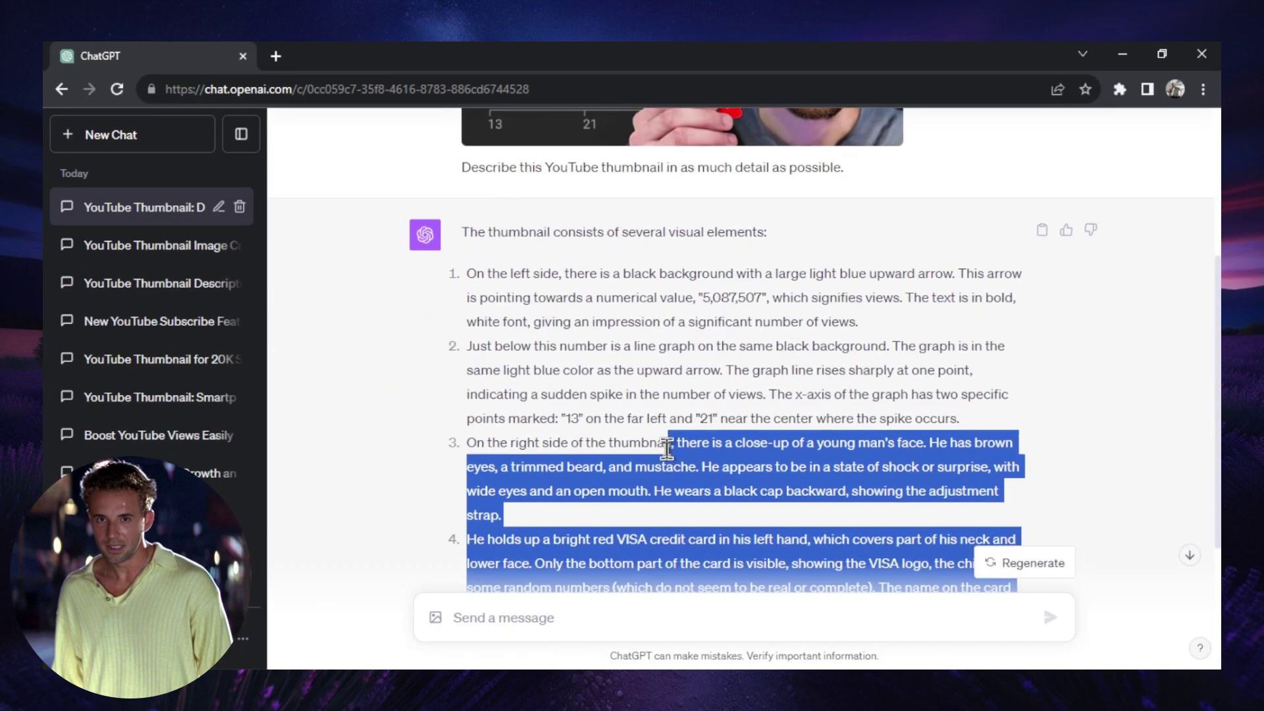
pyautogui.click(694, 404)
# - Select GPT-4's entire four-point credit-card thumbnail description
pyautogui.scroll(-4, 698, 395)
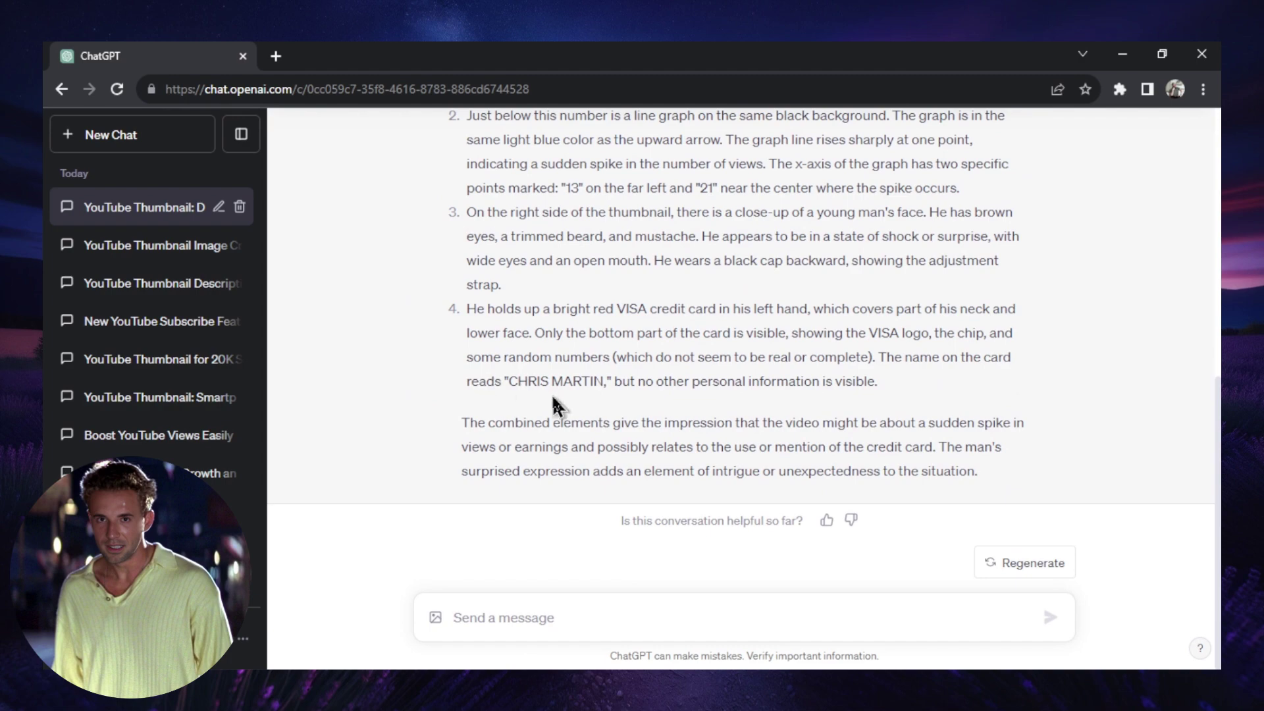
pyautogui.scroll(10, 797, 372)
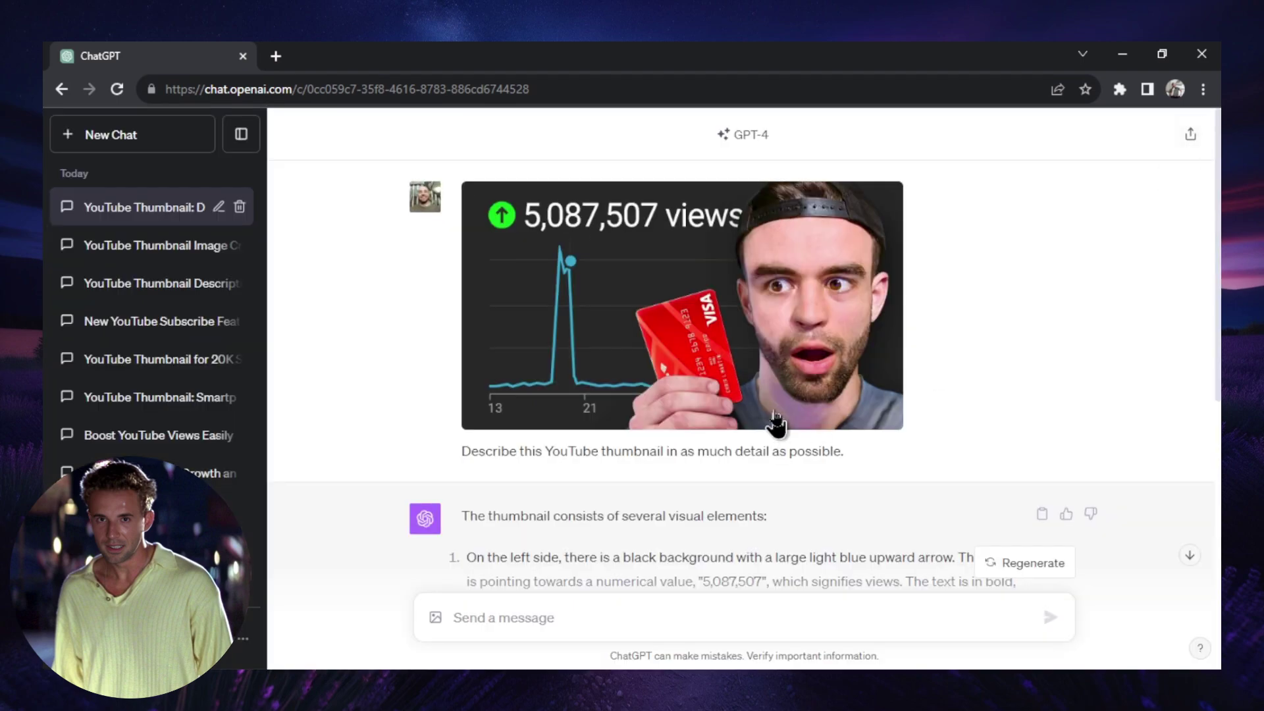
pyautogui.scroll(-4, 511, 300)
pyautogui.moveTo(456, 229); pyautogui.dragTo(988, 480)
# - In a new DALL·E 3 chat, paste the thumbnail description and send it
pyautogui.click(158, 136)
pyautogui.moveTo(714, 164)
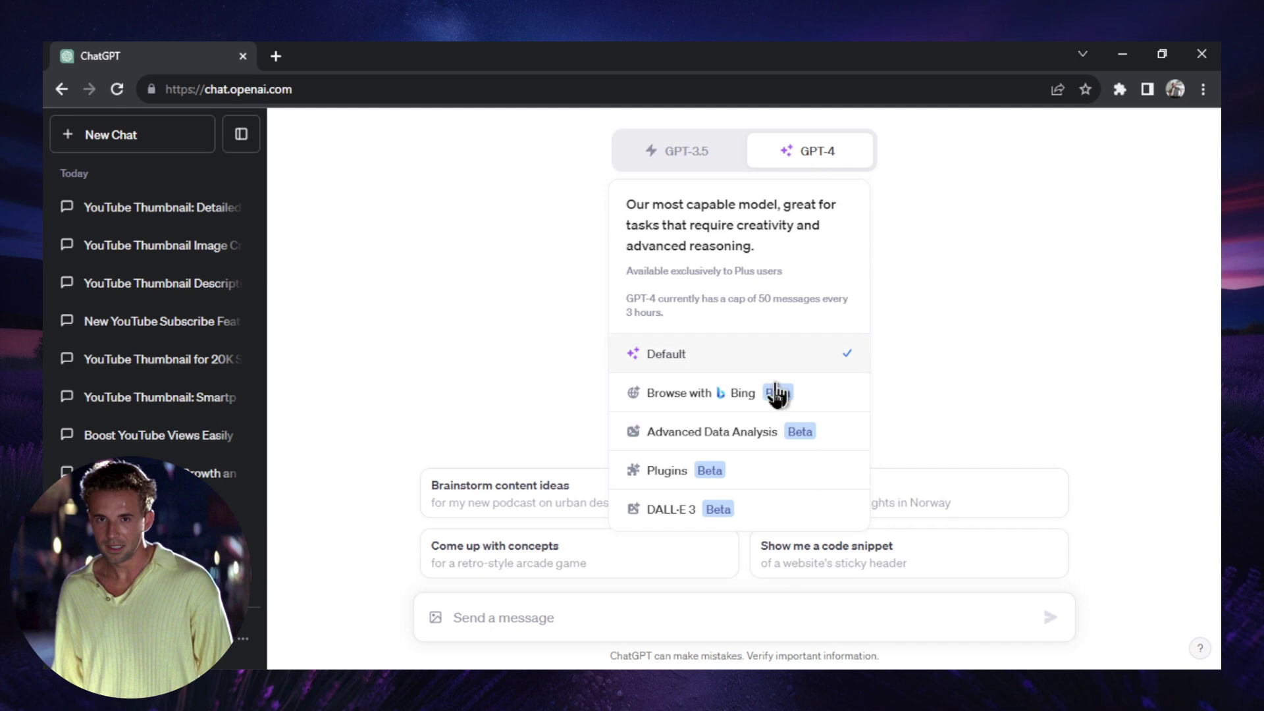
pyautogui.click(731, 508)
pyautogui.hotkey('ctrl', 'v')
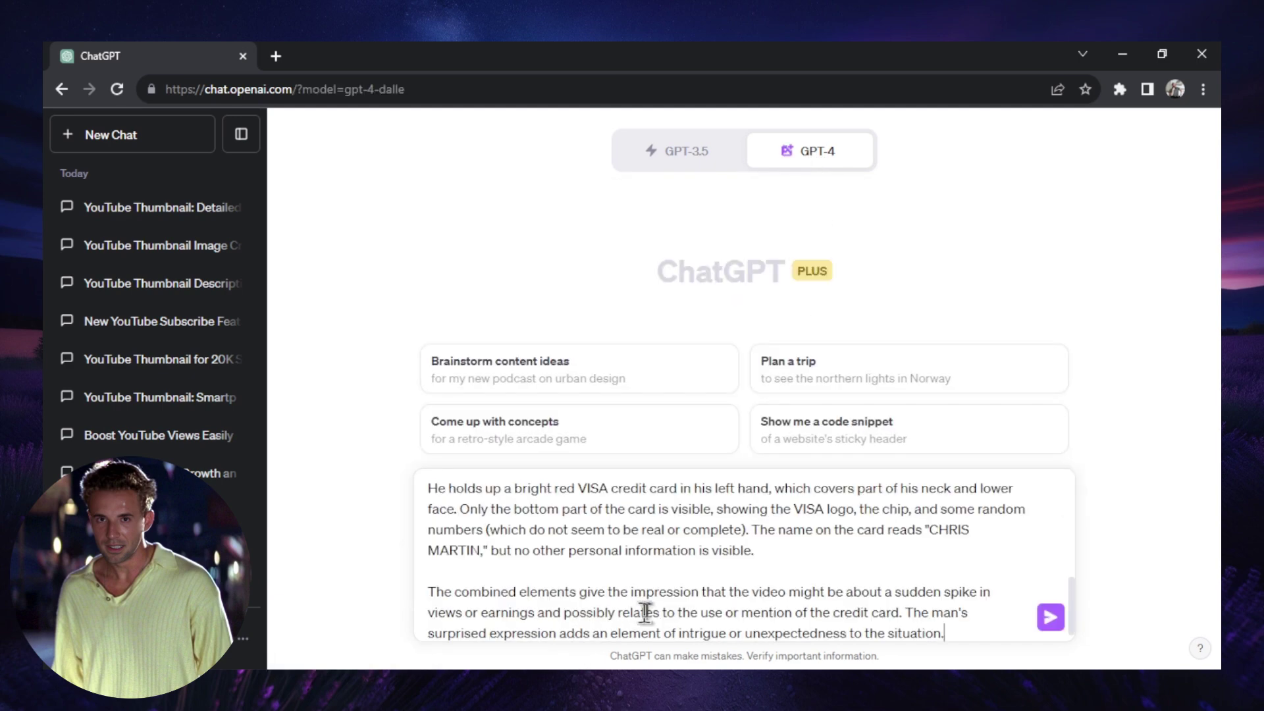
pyautogui.scroll(5, 649, 612)
pyautogui.click(1051, 618)
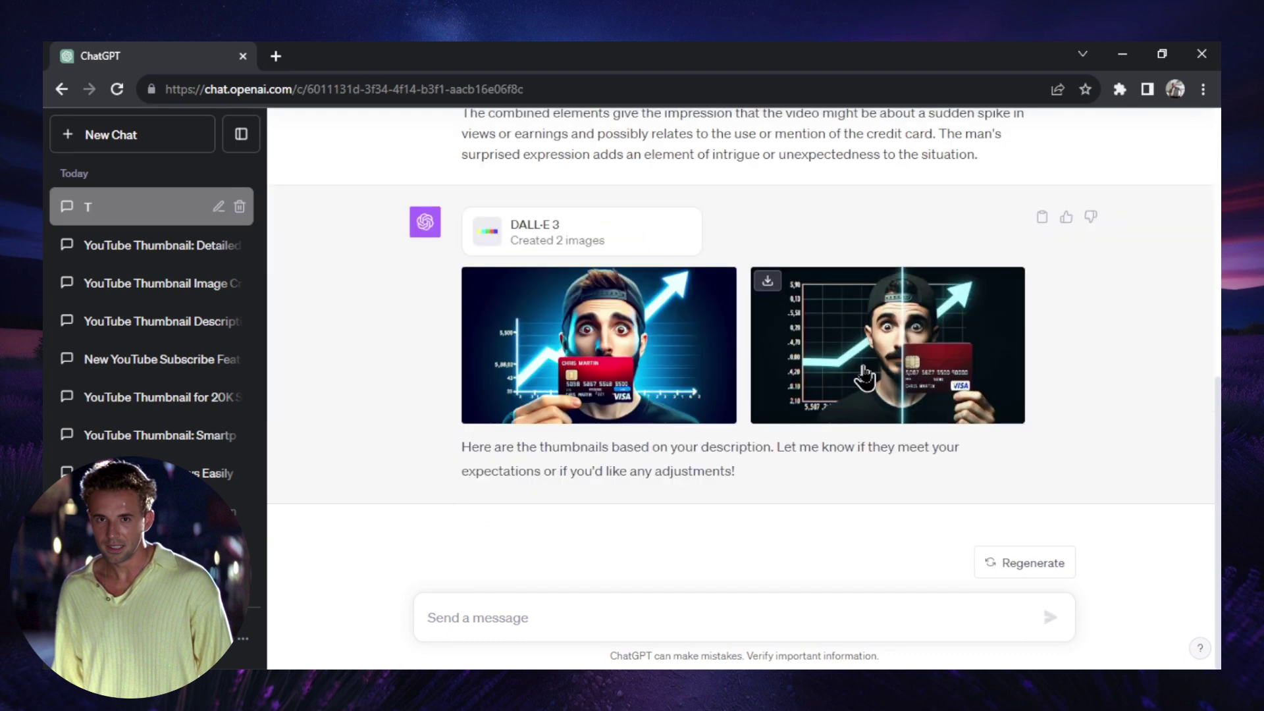
# - Review both generated shocked-man, red VISA card images at full size
pyautogui.click(640, 365)
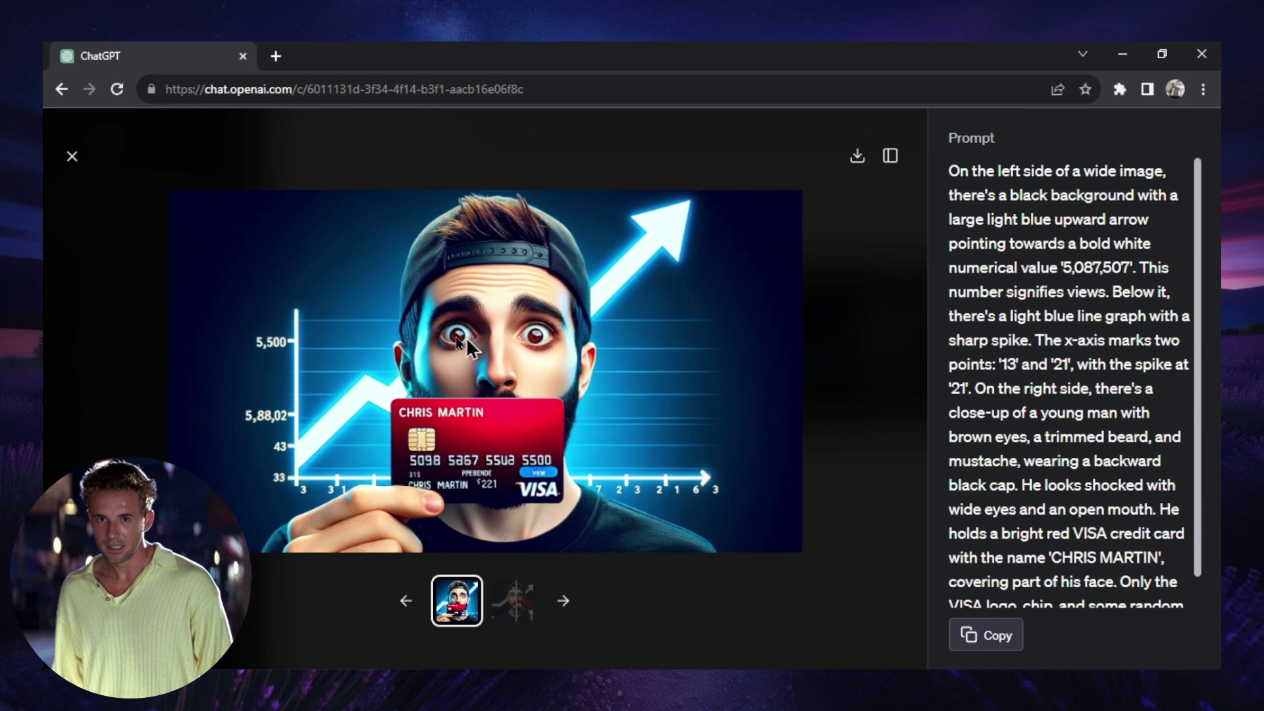
pyautogui.click(72, 158)
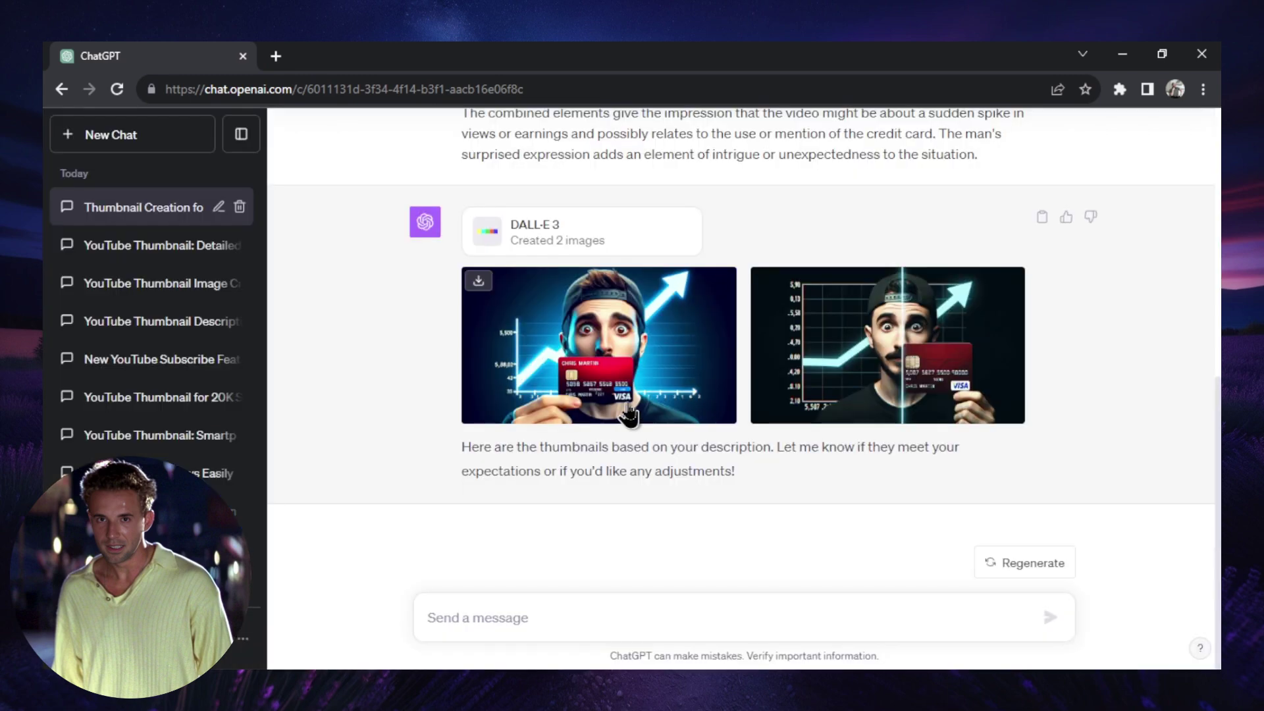
pyautogui.click(921, 362)
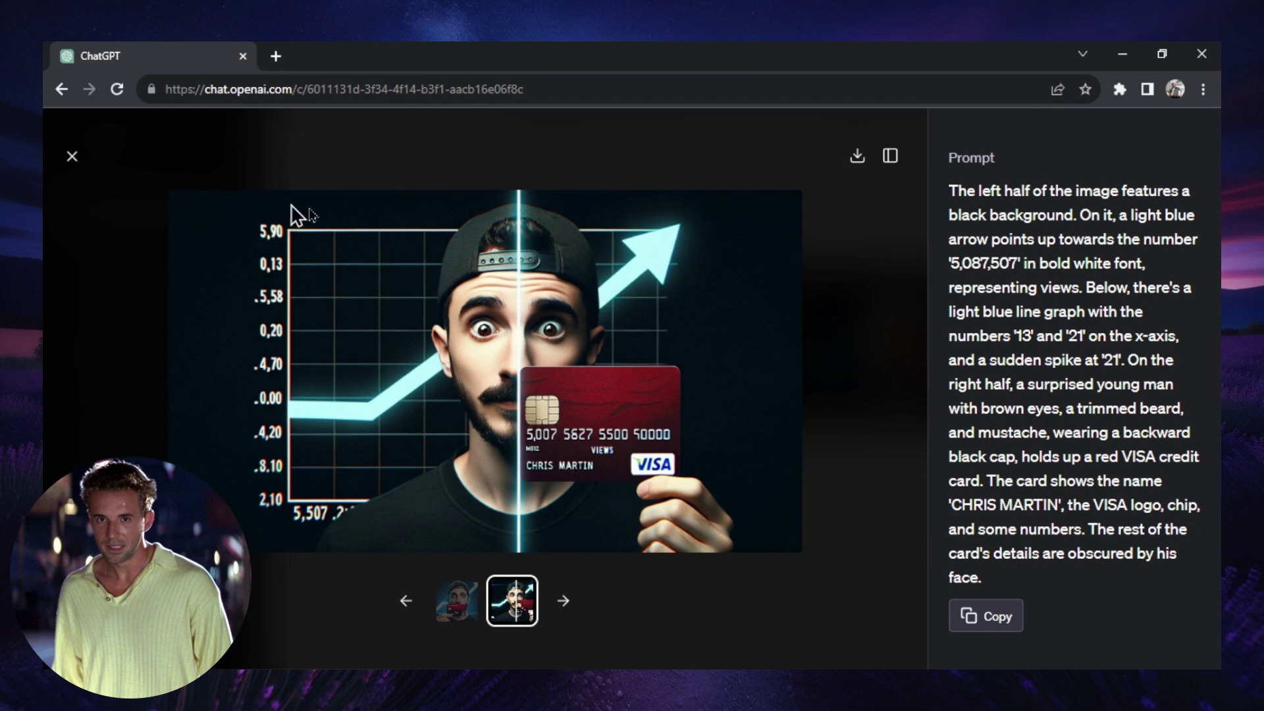
pyautogui.click(73, 158)
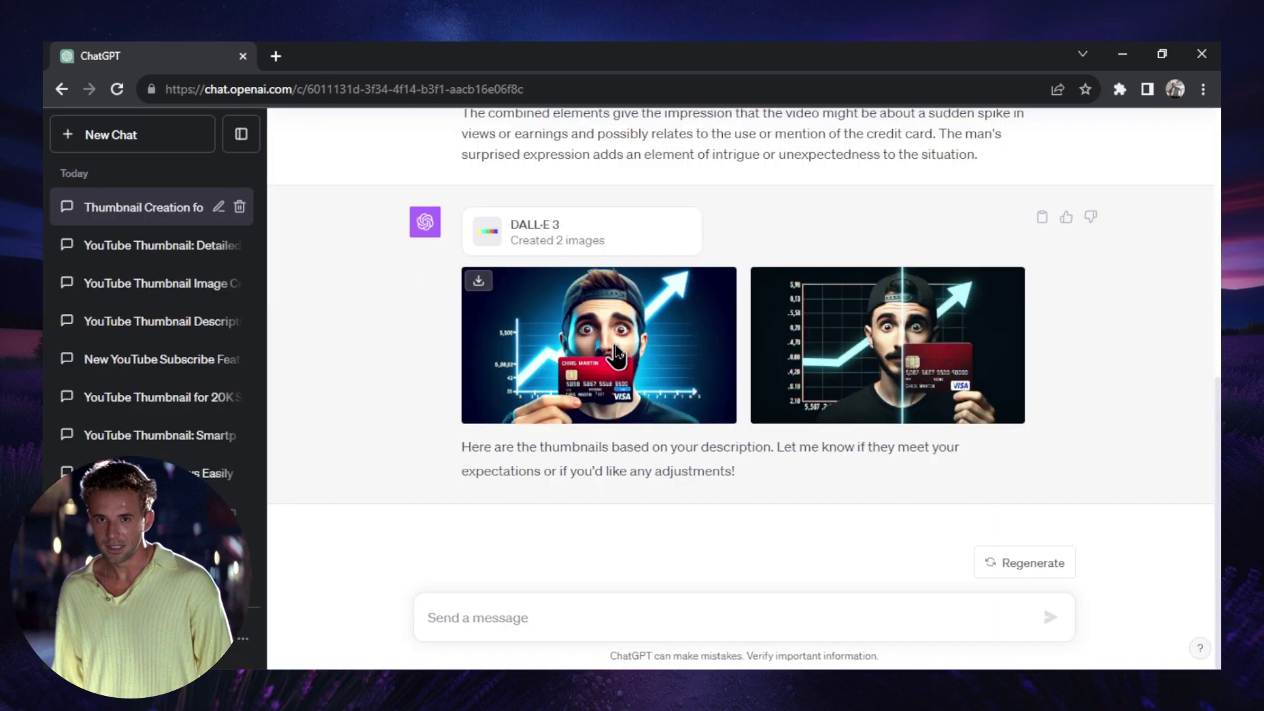
pyautogui.click(698, 341)
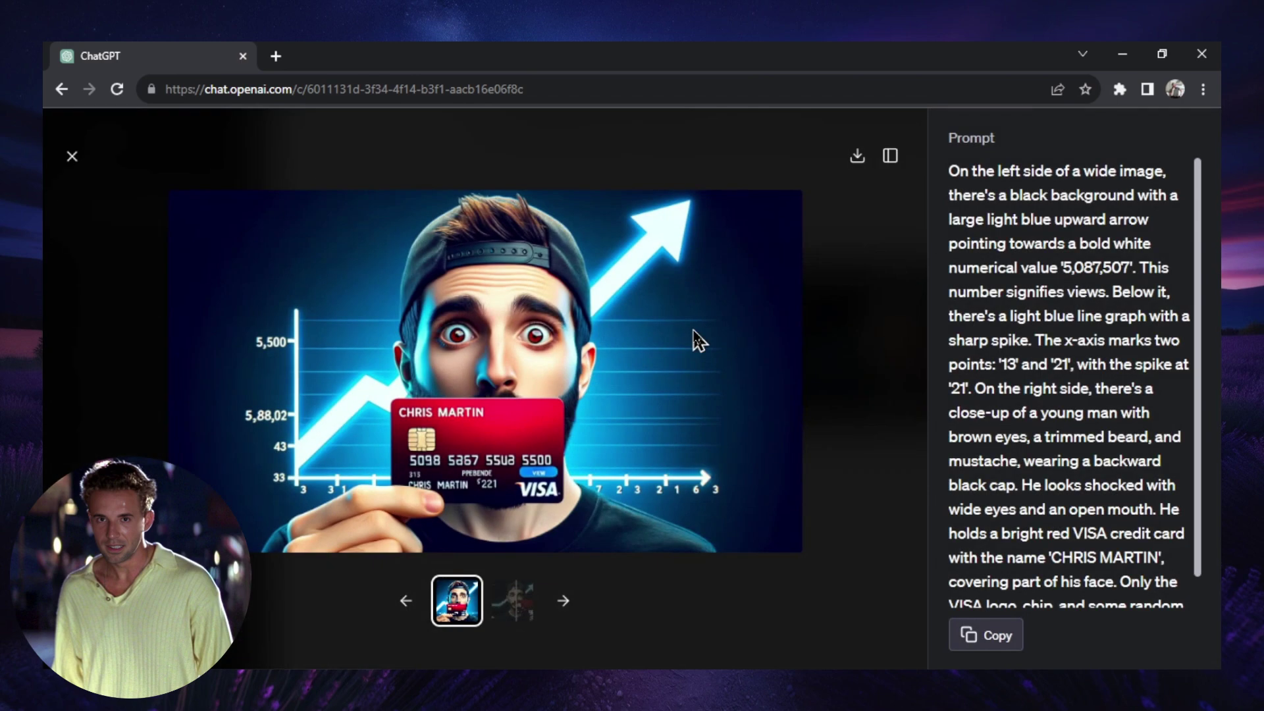
pyautogui.click(73, 156)
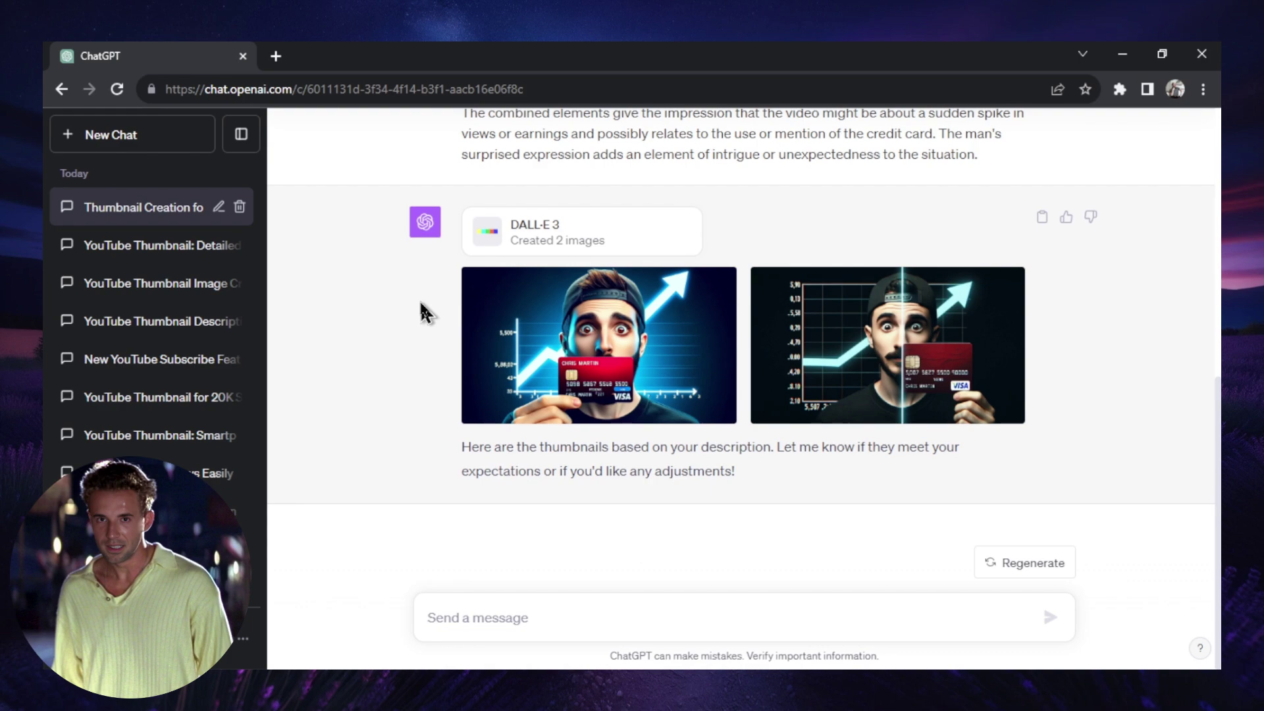
# - Bring the thumbnail-grabber browser window back to the front
pyautogui.scroll(4, 443, 361)
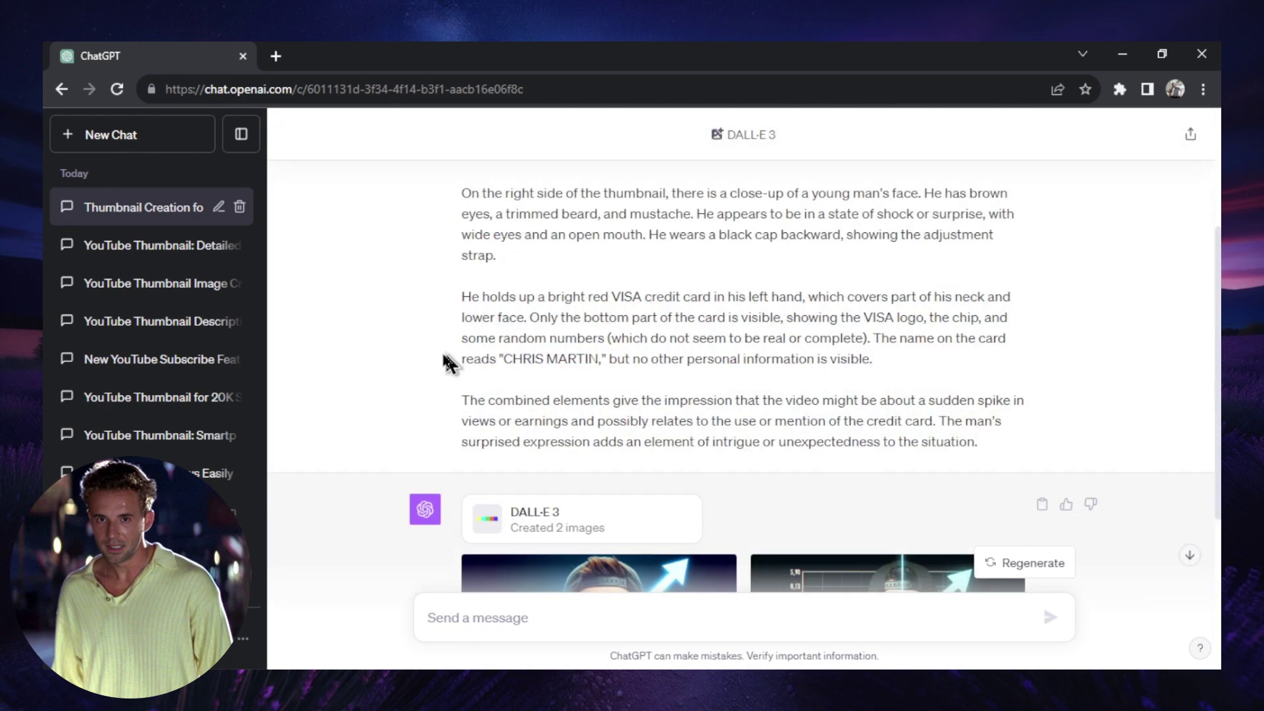
pyautogui.scroll(-3, 441, 360)
pyautogui.scroll(3, 440, 366)
pyautogui.moveTo(414, 668)
pyautogui.click(500, 632)
# - Close the thumbnail-grabber page and scroll the channel's Videos list to 'If you're under 1,000 subs... DO THIS NOW'
pyautogui.click(452, 56)
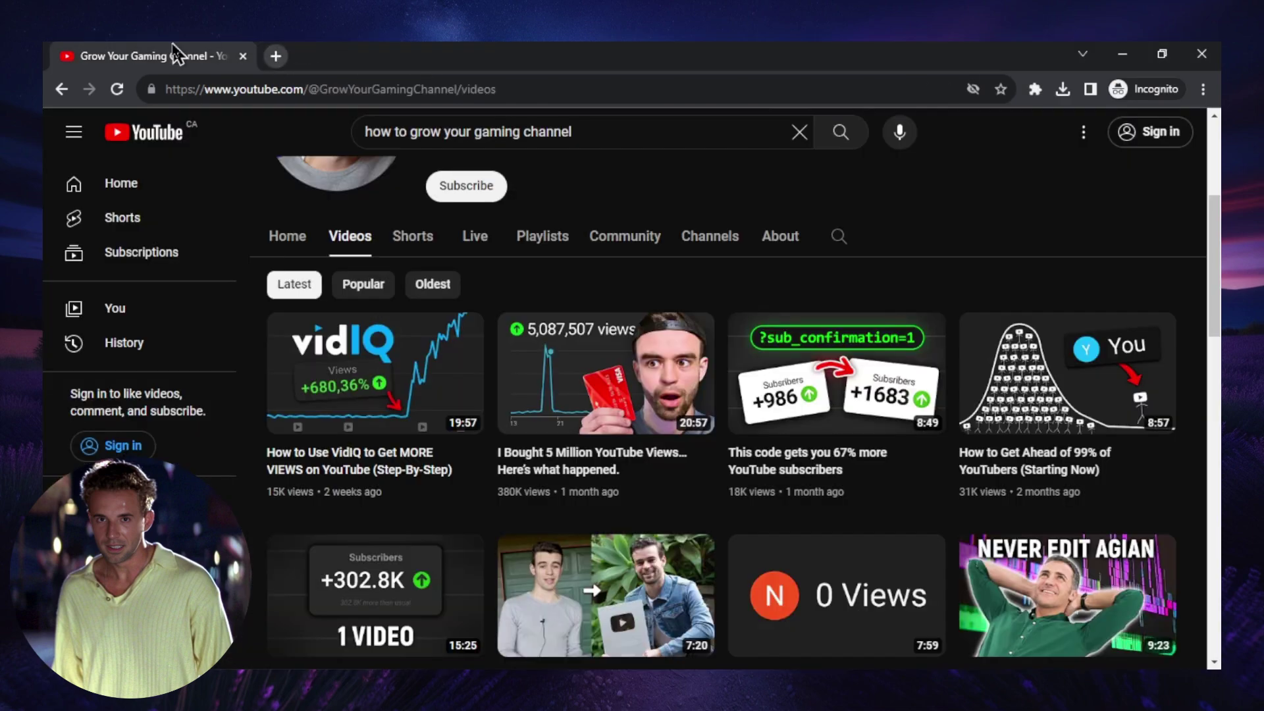
pyautogui.scroll(-5, 705, 381)
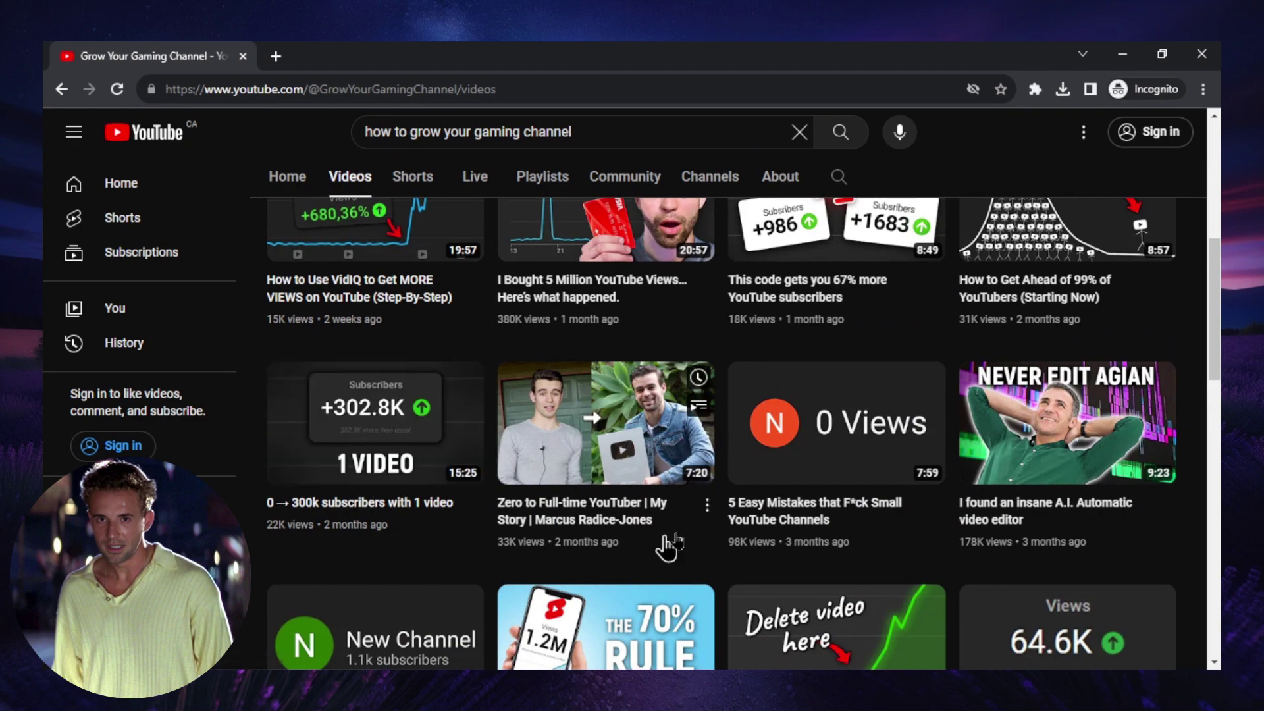
pyautogui.scroll(-3, 836, 559)
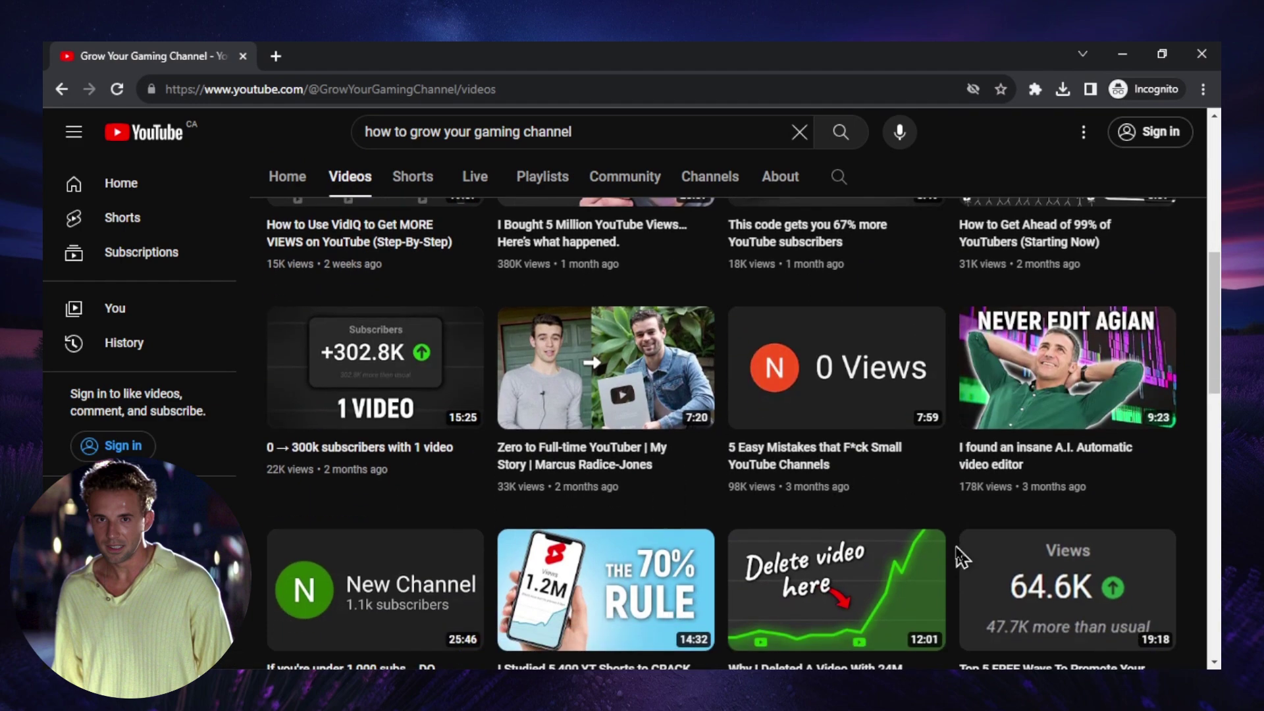
pyautogui.scroll(-2, 975, 388)
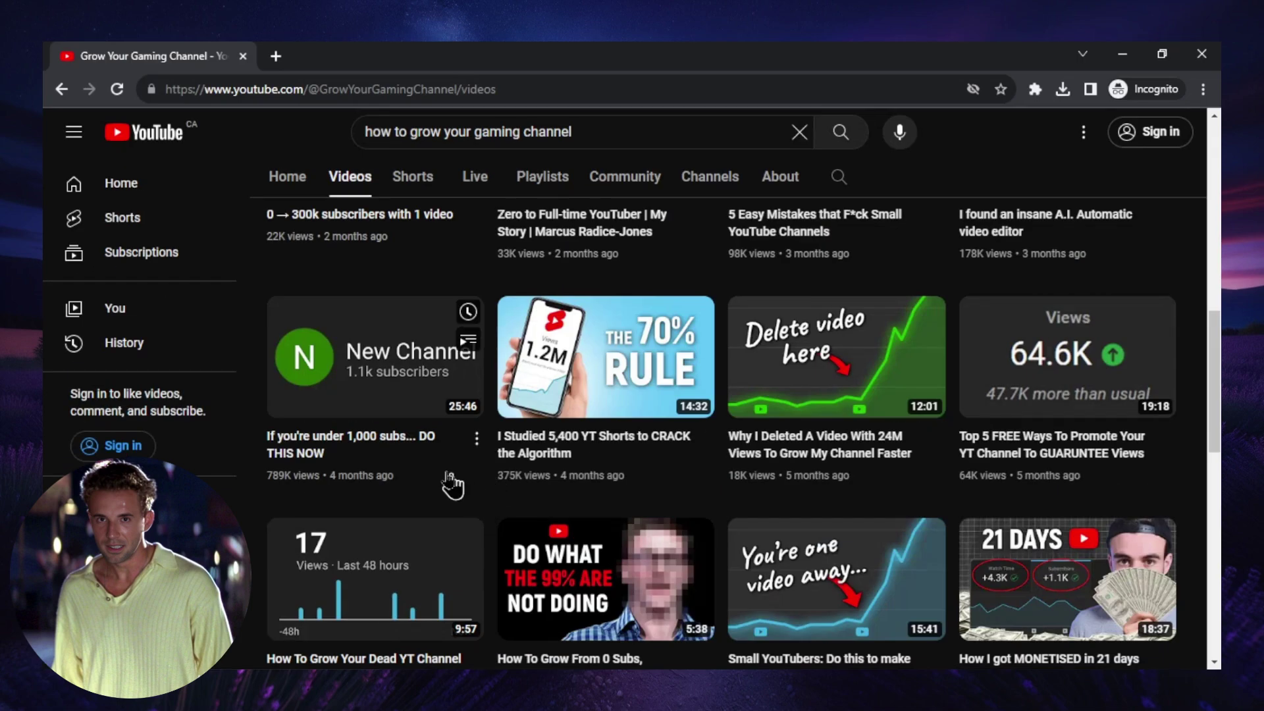
# - Copy the New Channel video's link and open a YouTube Thumbnail Downloader site found via Google
pyautogui.rightClick(418, 343)
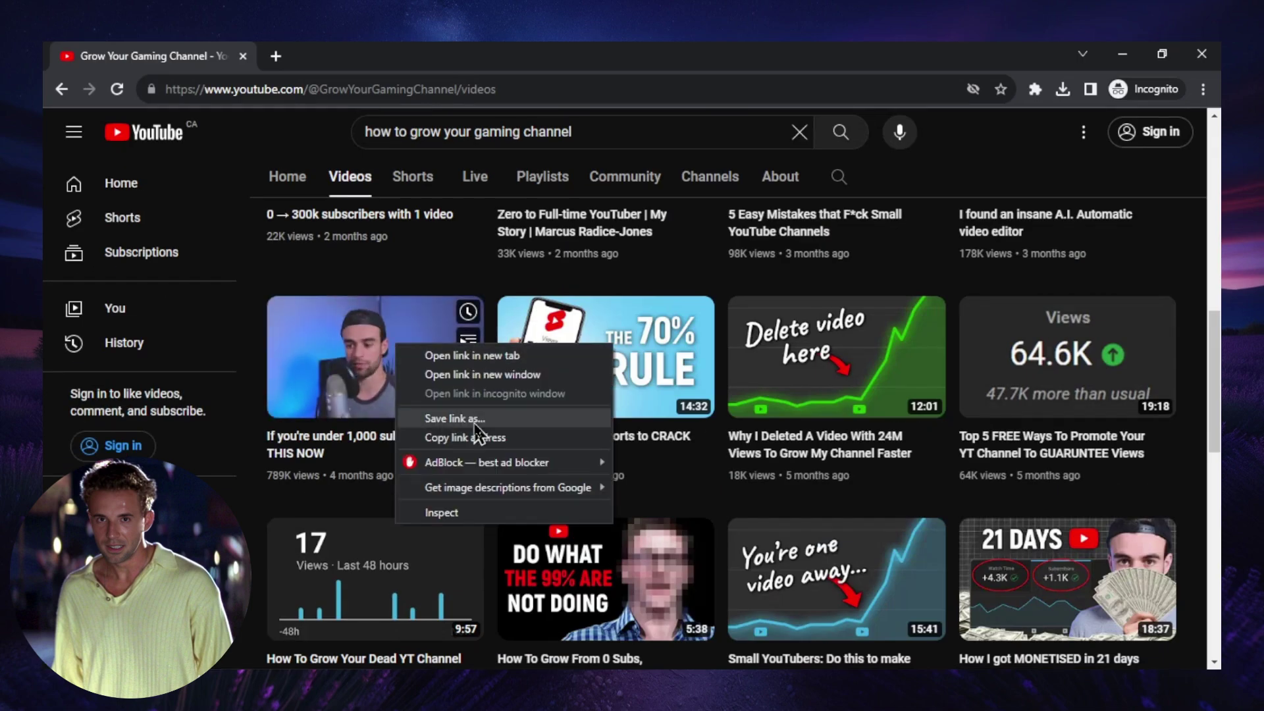
pyautogui.click(455, 435)
pyautogui.click(276, 59)
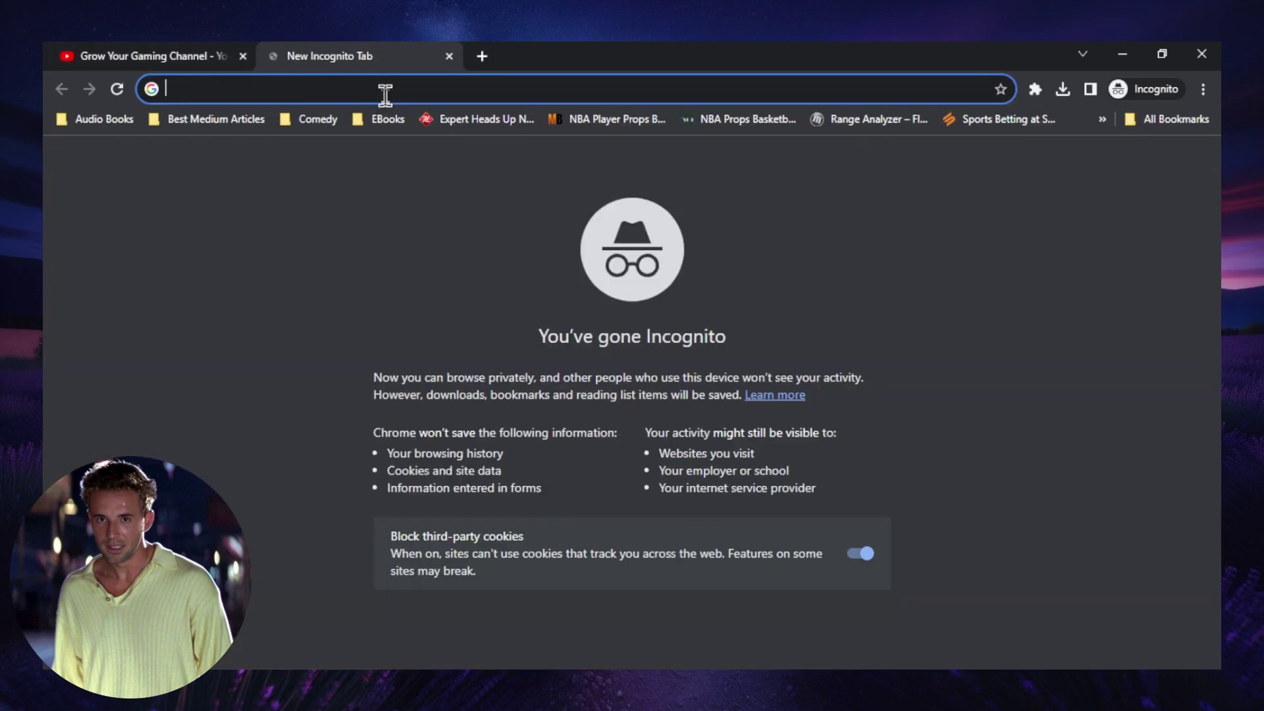
pyautogui.write('youtube thumbnail downloader')
pyautogui.press('Return')
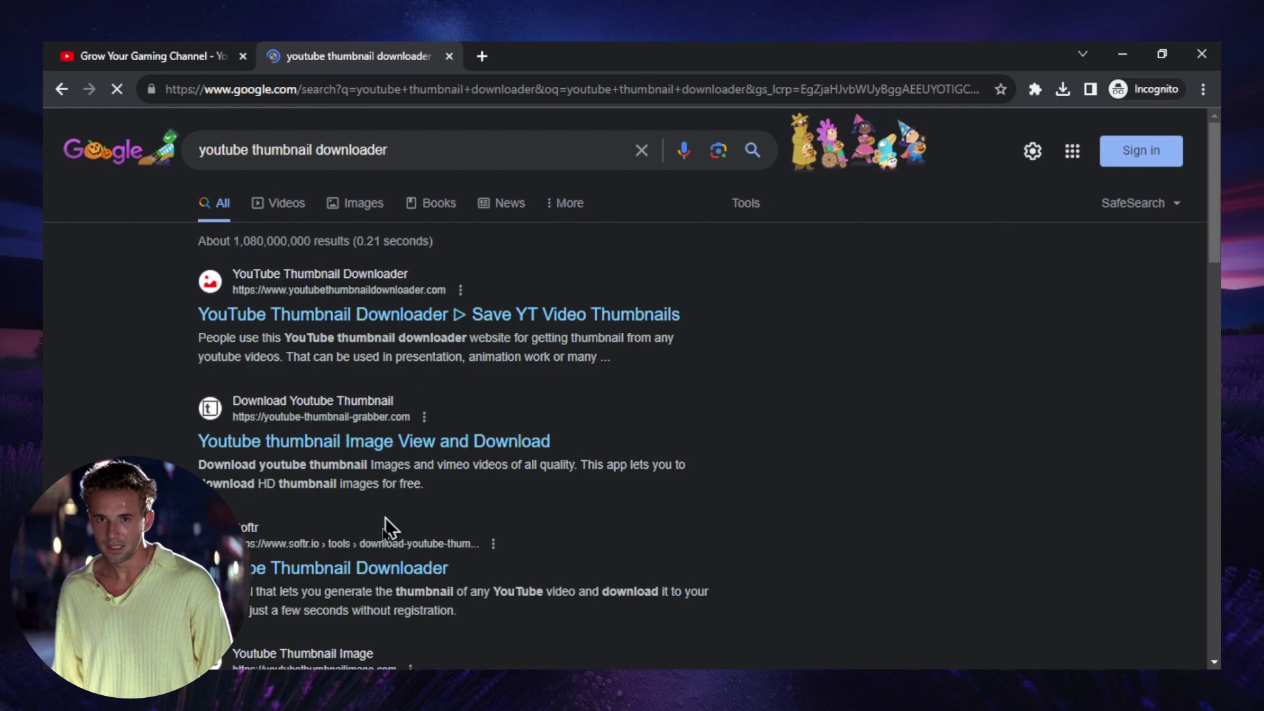
pyautogui.click(477, 294)
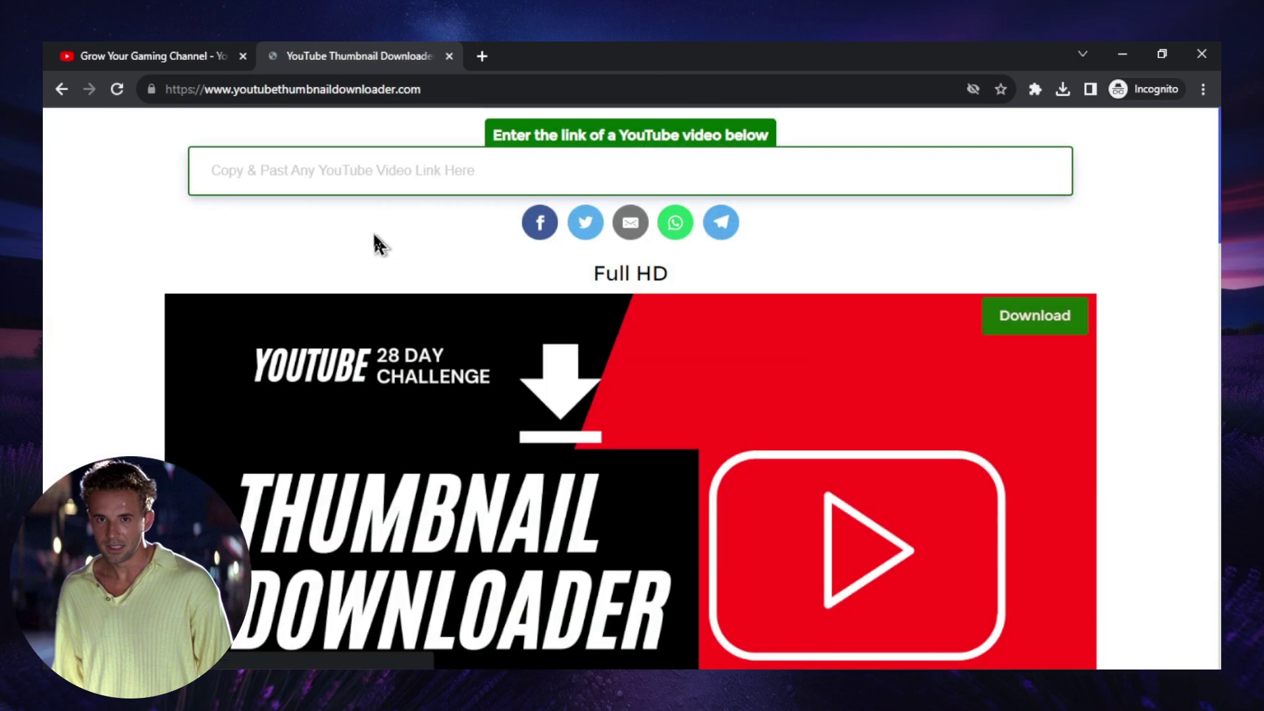
# - Paste the video link into the downloader and save its Full HD thumbnail image
pyautogui.hotkey('ctrl', 'v')
pyautogui.click(758, 212)
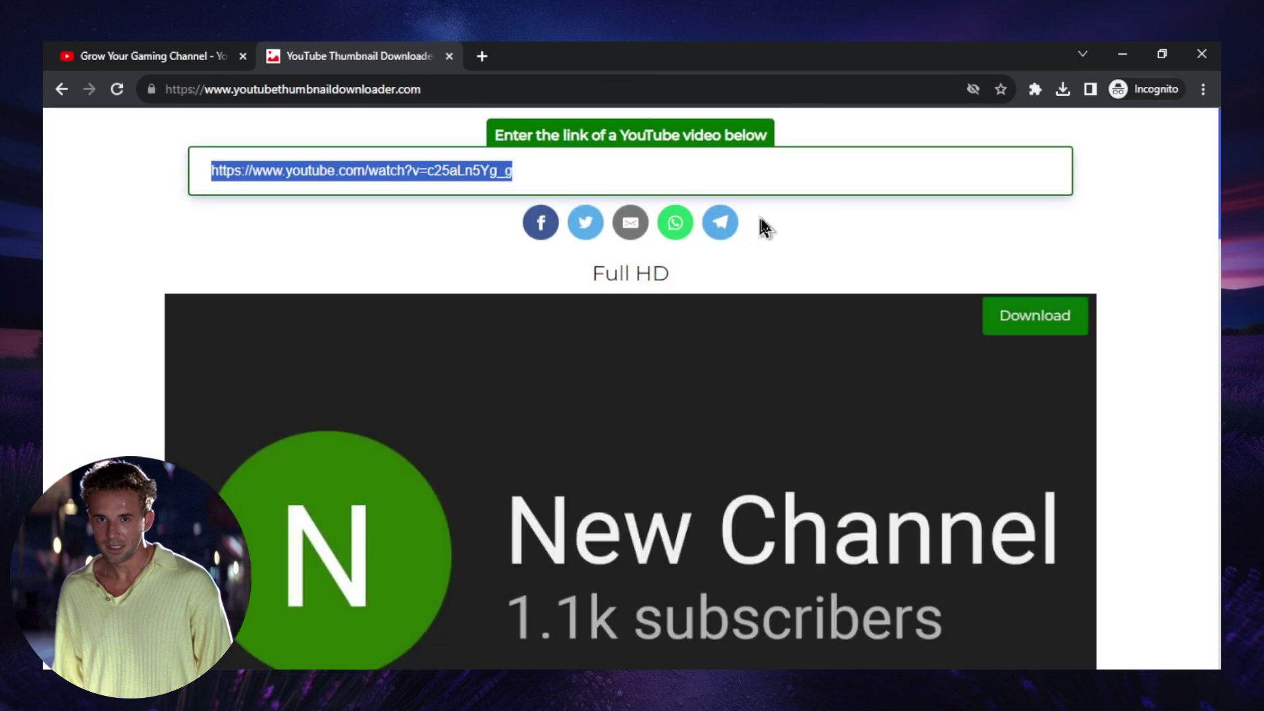
pyautogui.scroll(-3, 952, 261)
pyautogui.rightClick(664, 353)
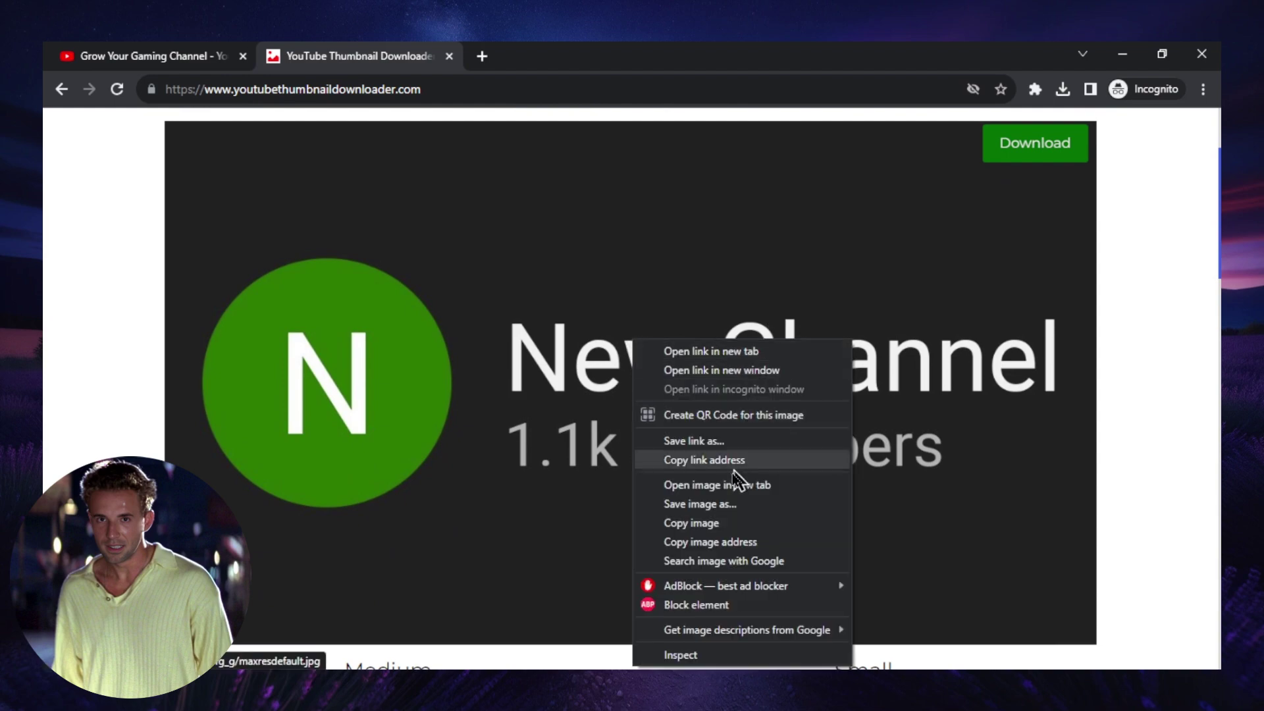
pyautogui.click(700, 502)
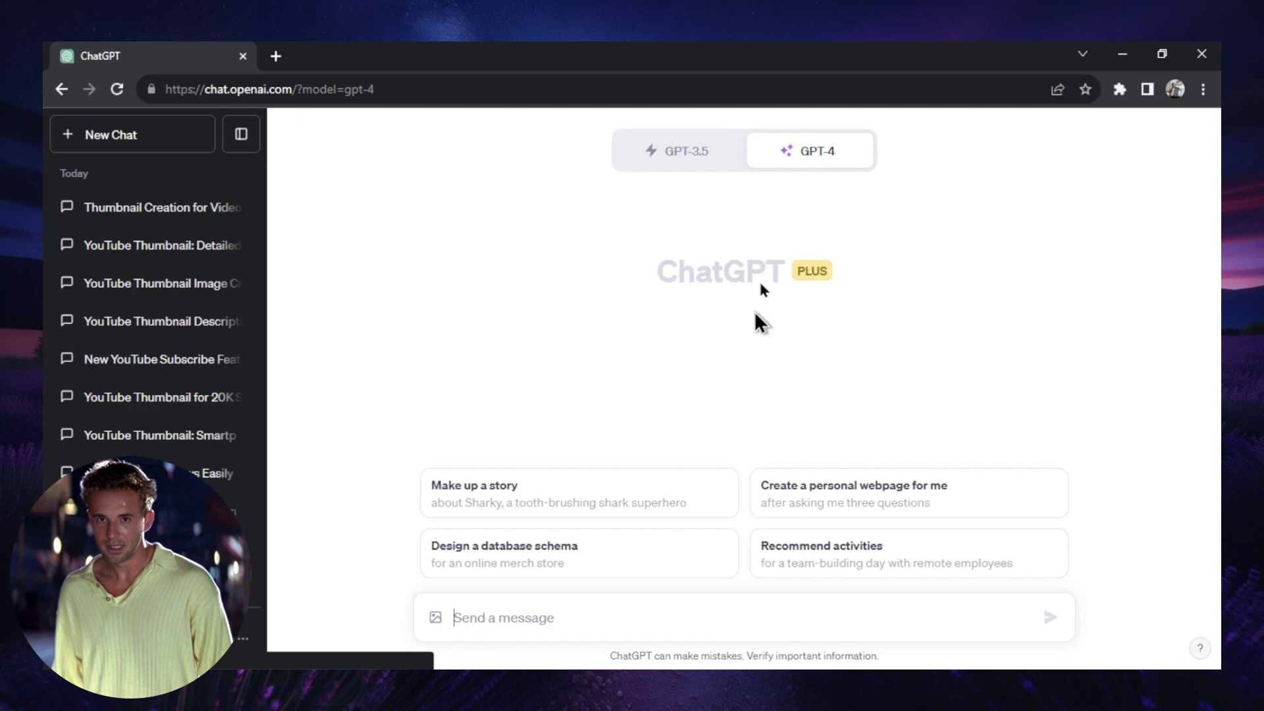
# - Attach the saved thumbnail and ask GPT-4 'Describe this youtube thumbnail in as much detail as possible.'
pyautogui.click(436, 619)
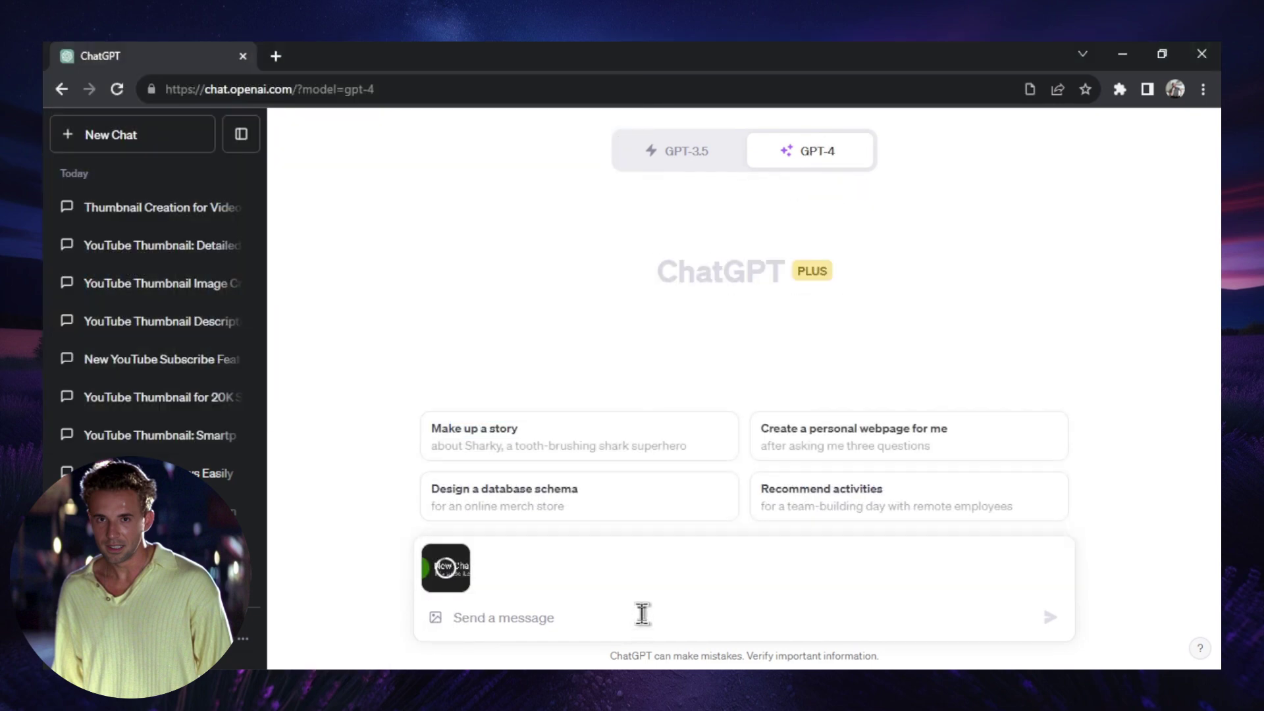
pyautogui.write('To descr')
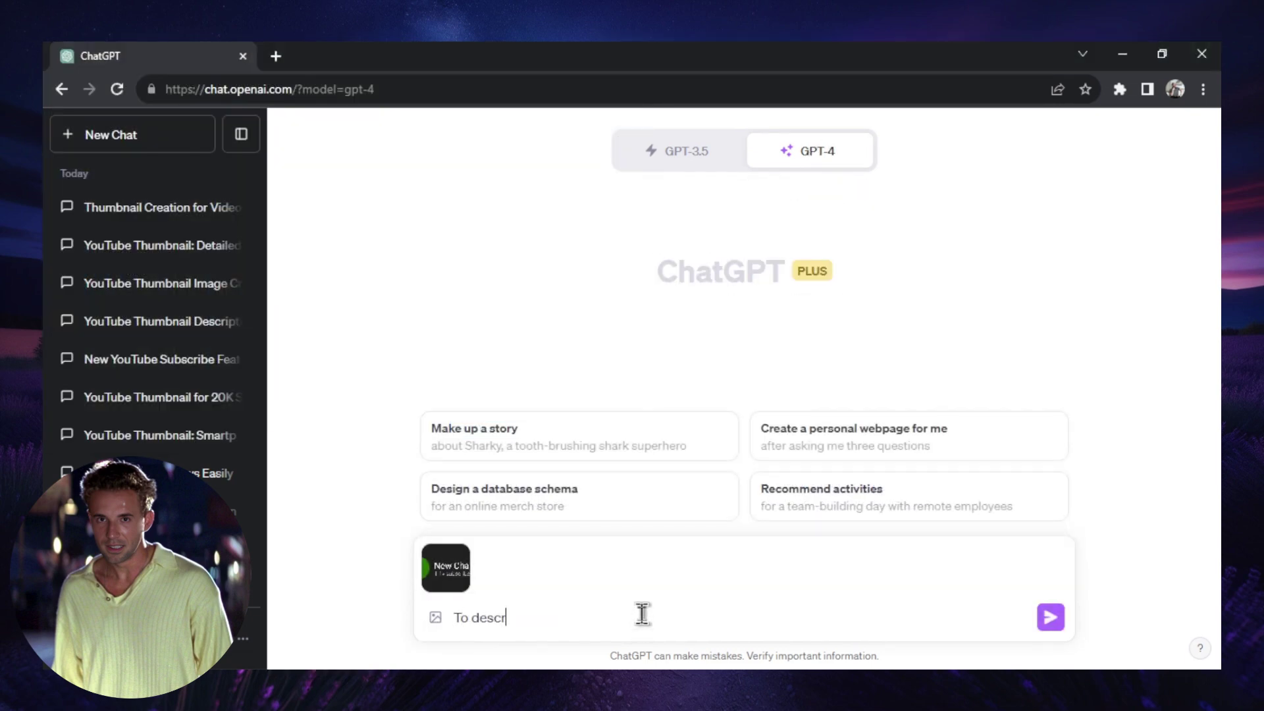
pyautogui.write('iber this')
pyautogui.hotkey('ctrl', 'a')
pyautogui.write('De')
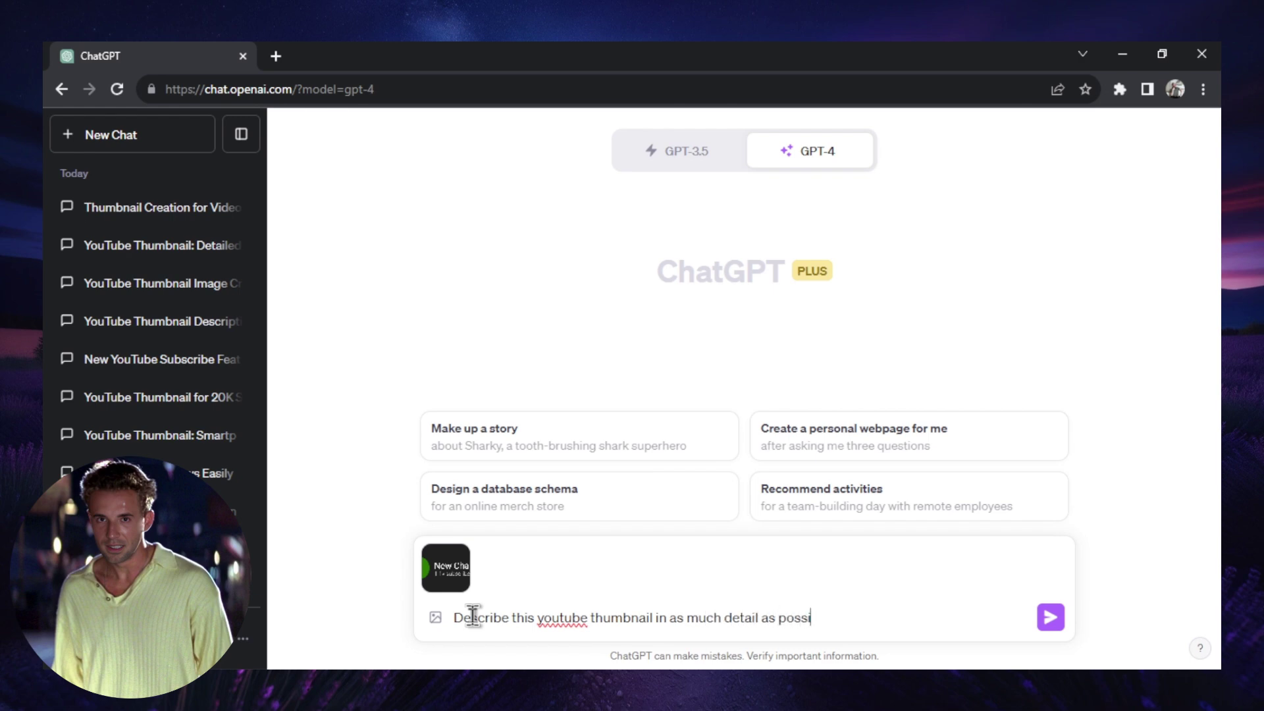
pyautogui.press('Return')
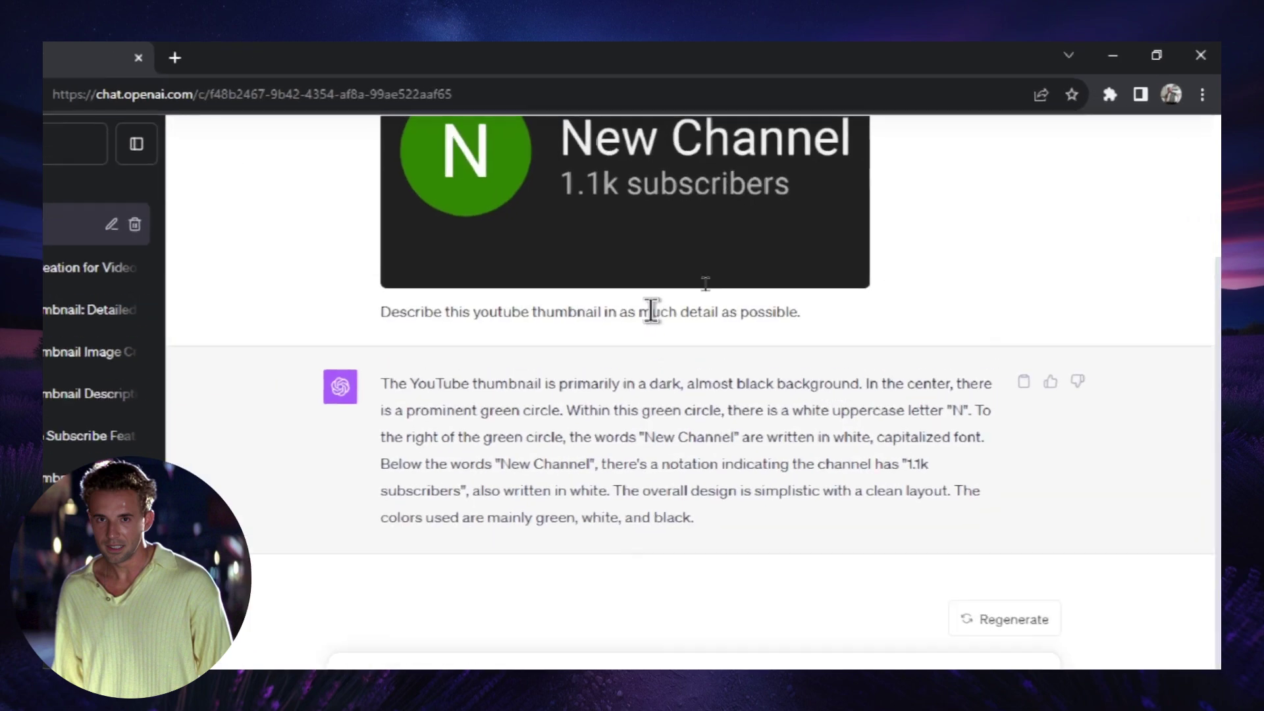
# - Select and copy GPT-4's full description paragraph of the thumbnail
pyautogui.moveTo(601, 311); pyautogui.dragTo(742, 345)
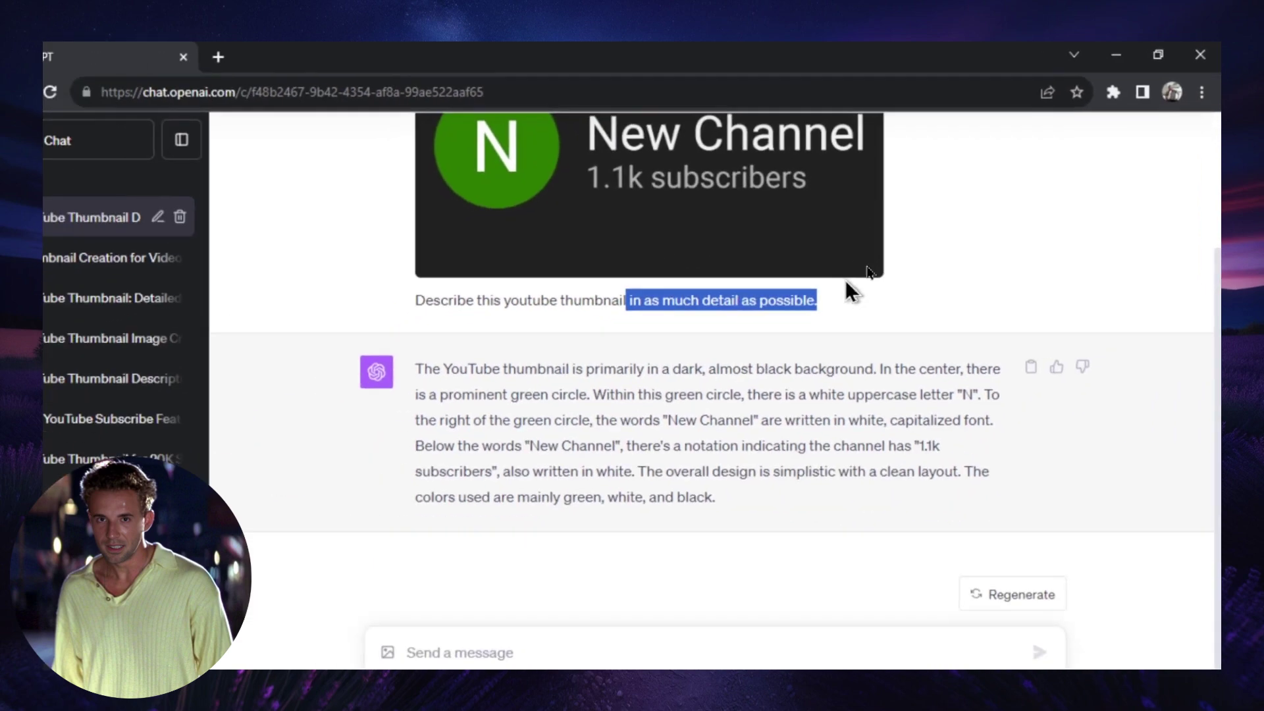
pyautogui.click(749, 553)
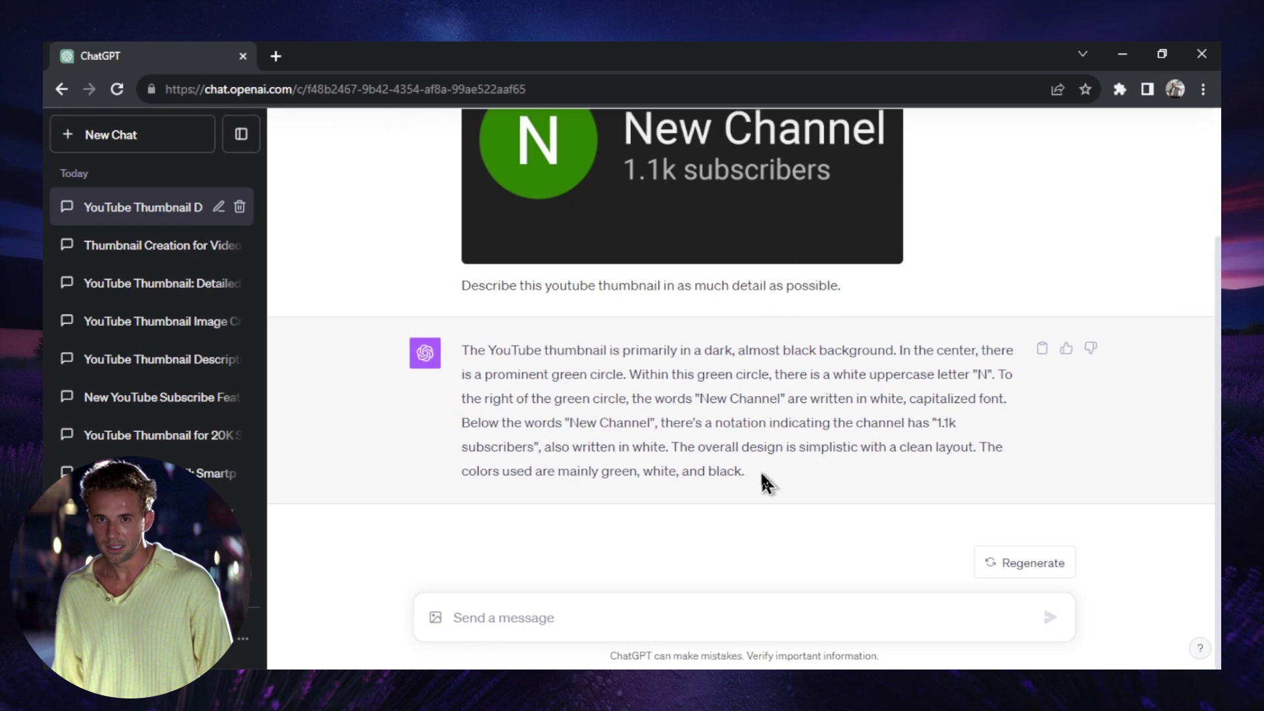
pyautogui.moveTo(769, 474); pyautogui.dragTo(493, 369)
pyautogui.hotkey('ctrl', 'c')
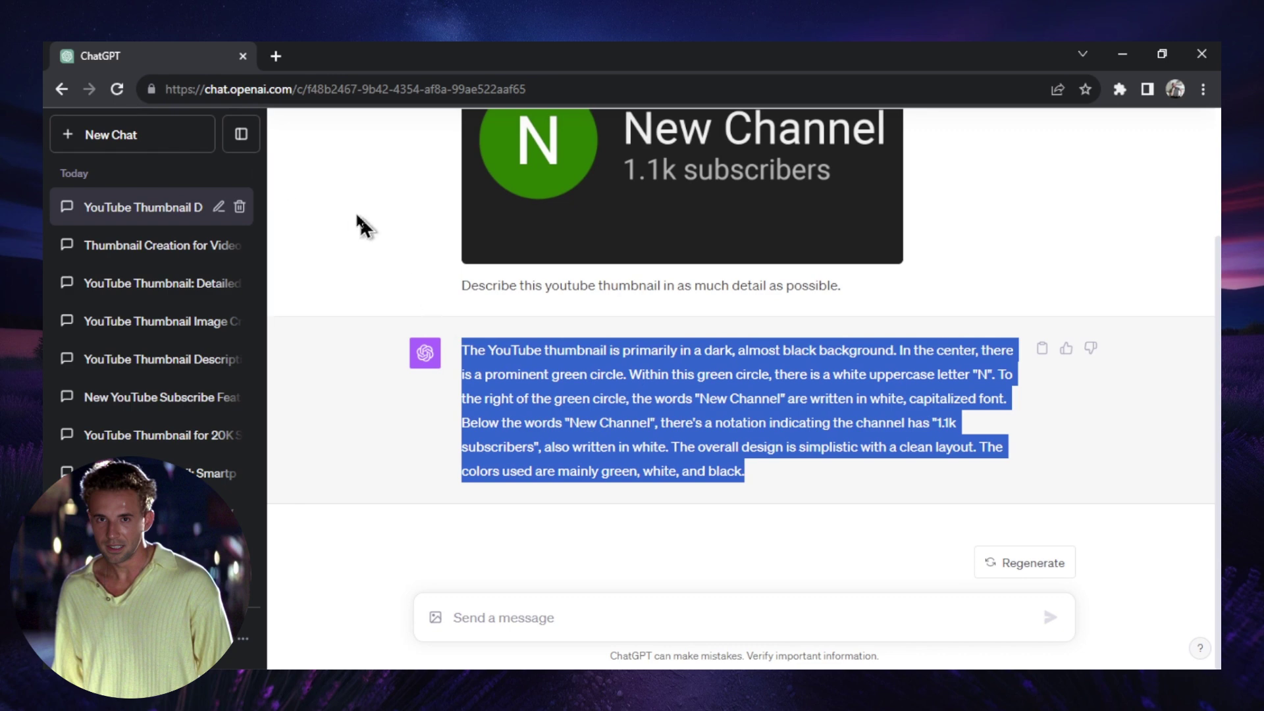
# - In a new DALL·E 3 chat, paste the description to generate thumbnail replicas and preview the first
pyautogui.click(169, 148)
pyautogui.moveTo(812, 187)
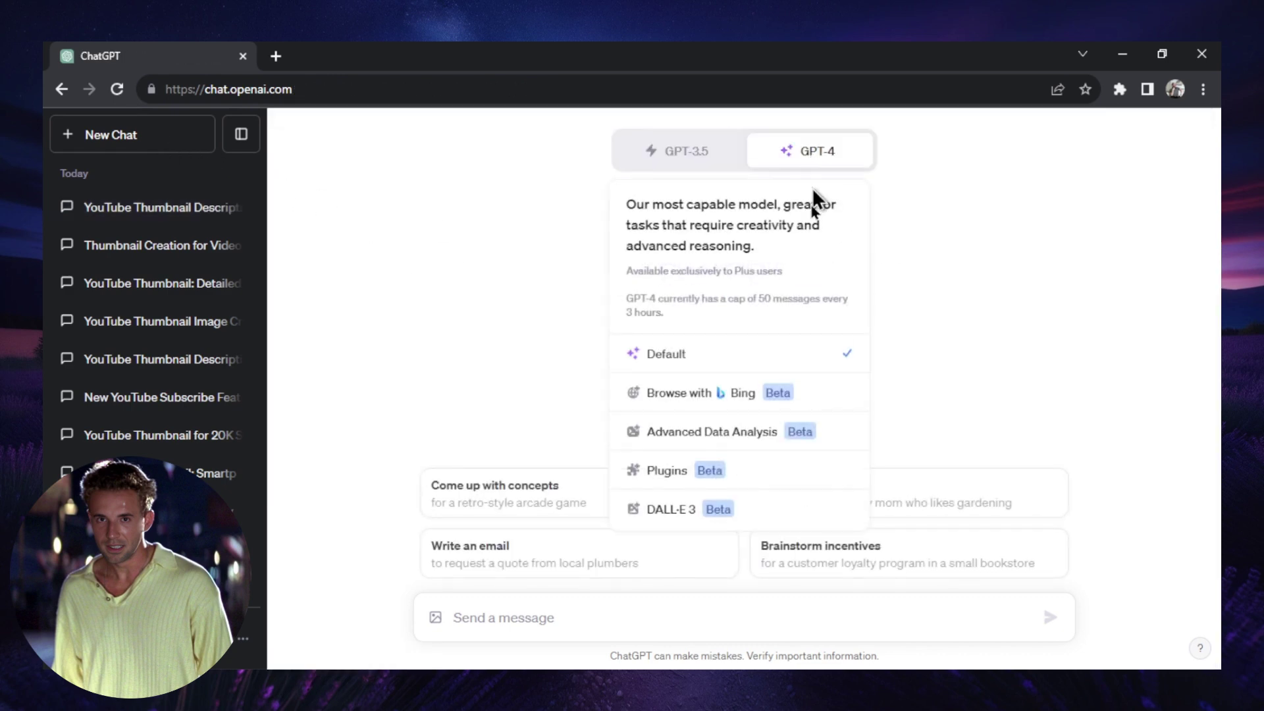
pyautogui.click(774, 516)
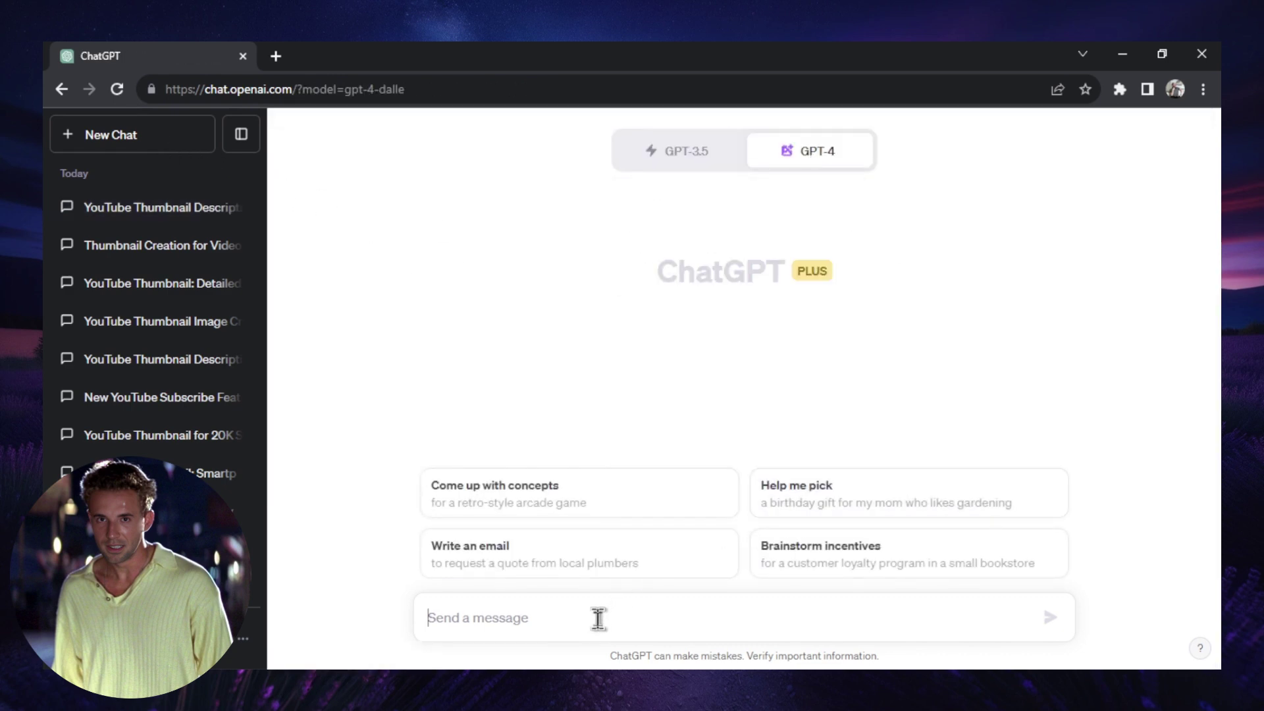
pyautogui.hotkey('ctrl', 'v')
pyautogui.press('Return')
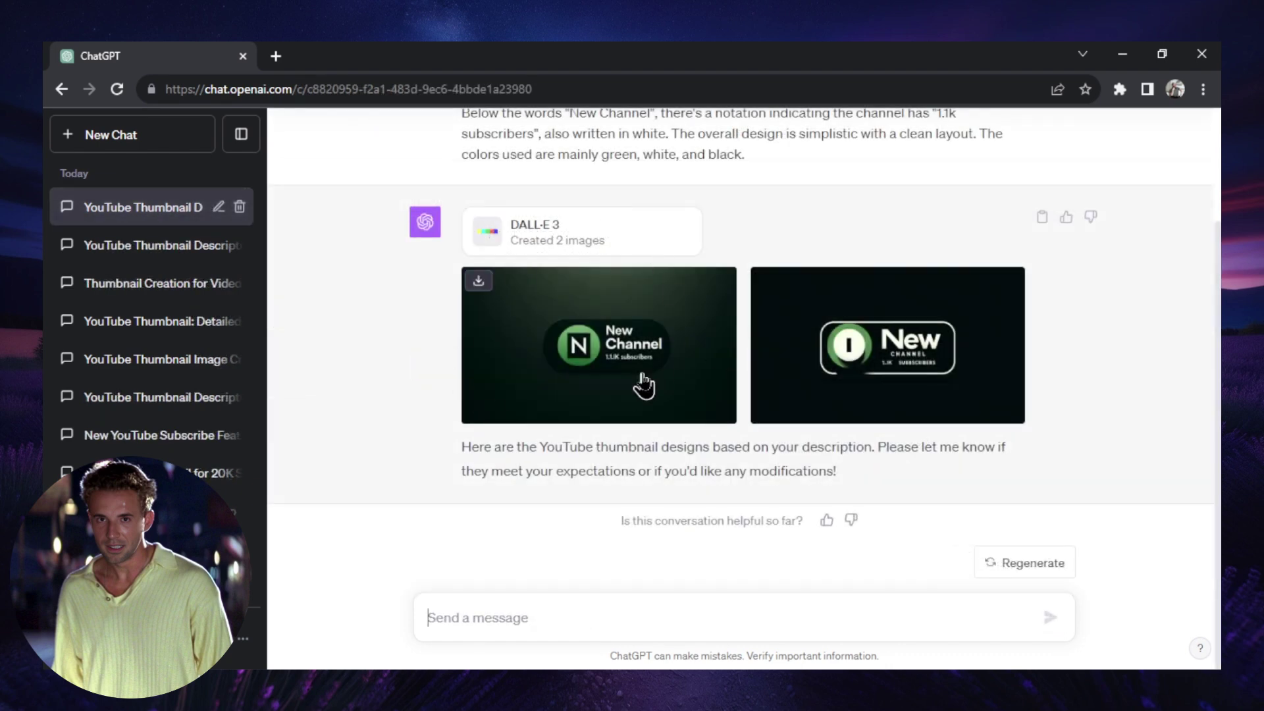
pyautogui.click(643, 387)
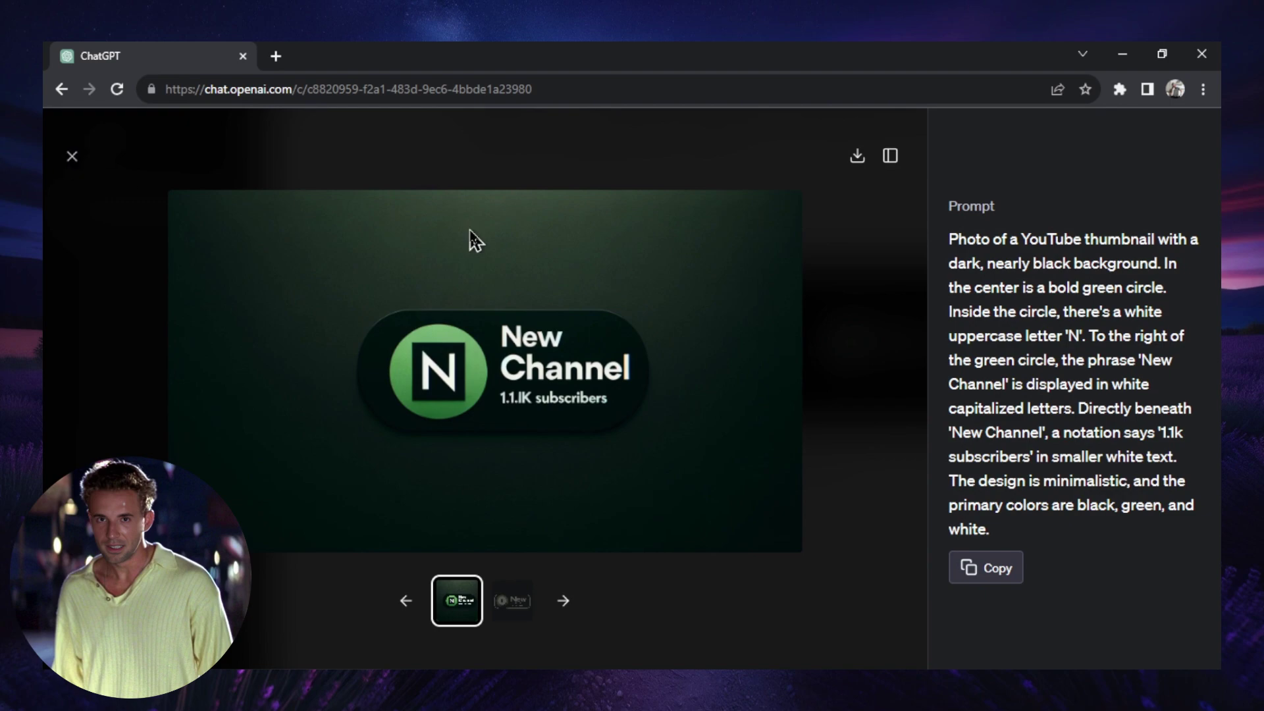
pyautogui.press('Escape')
# - Start another new chat, leaving its message box empty after clearing the pasted description
pyautogui.scroll(2, 275, 310)
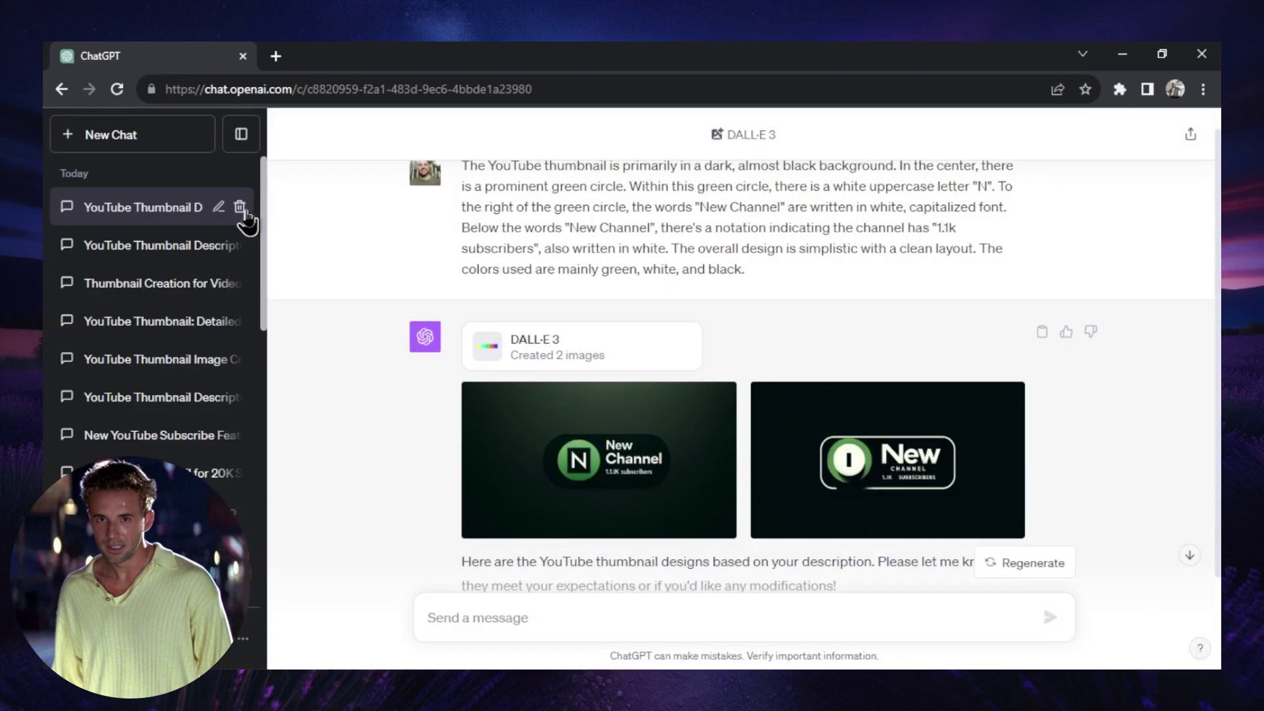
pyautogui.click(170, 136)
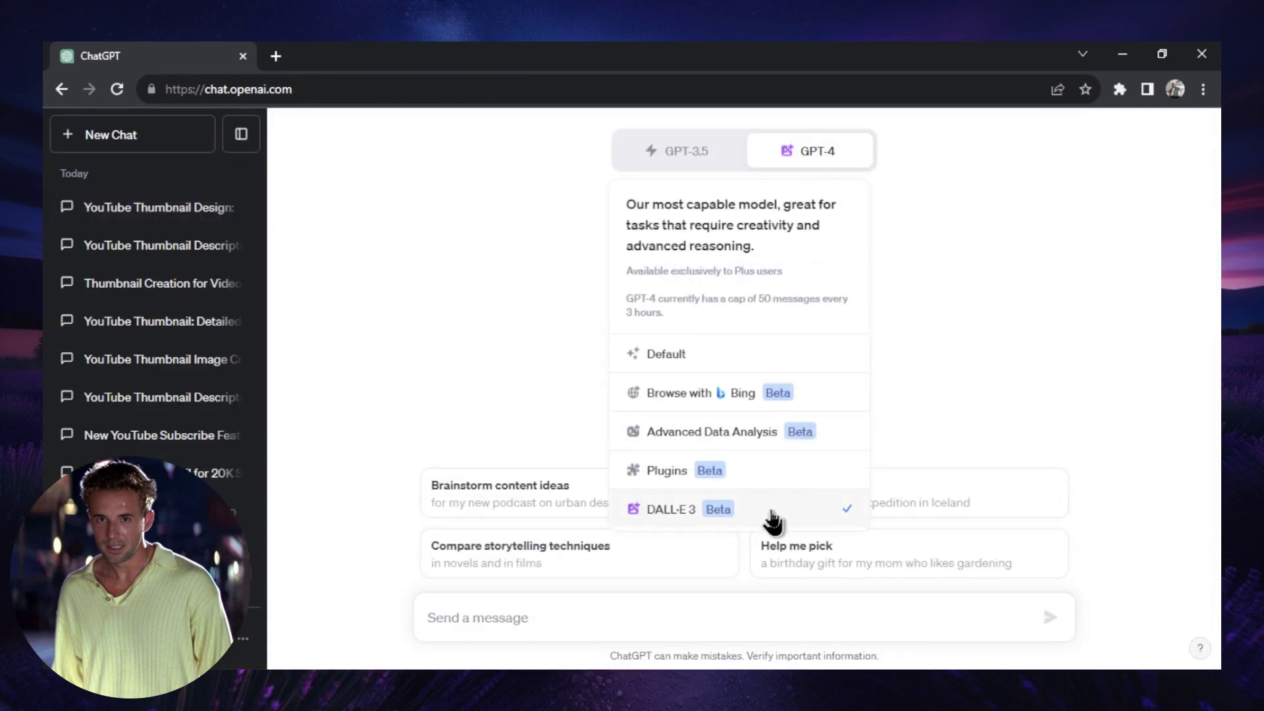
pyautogui.hotkey('ctrl', 'v')
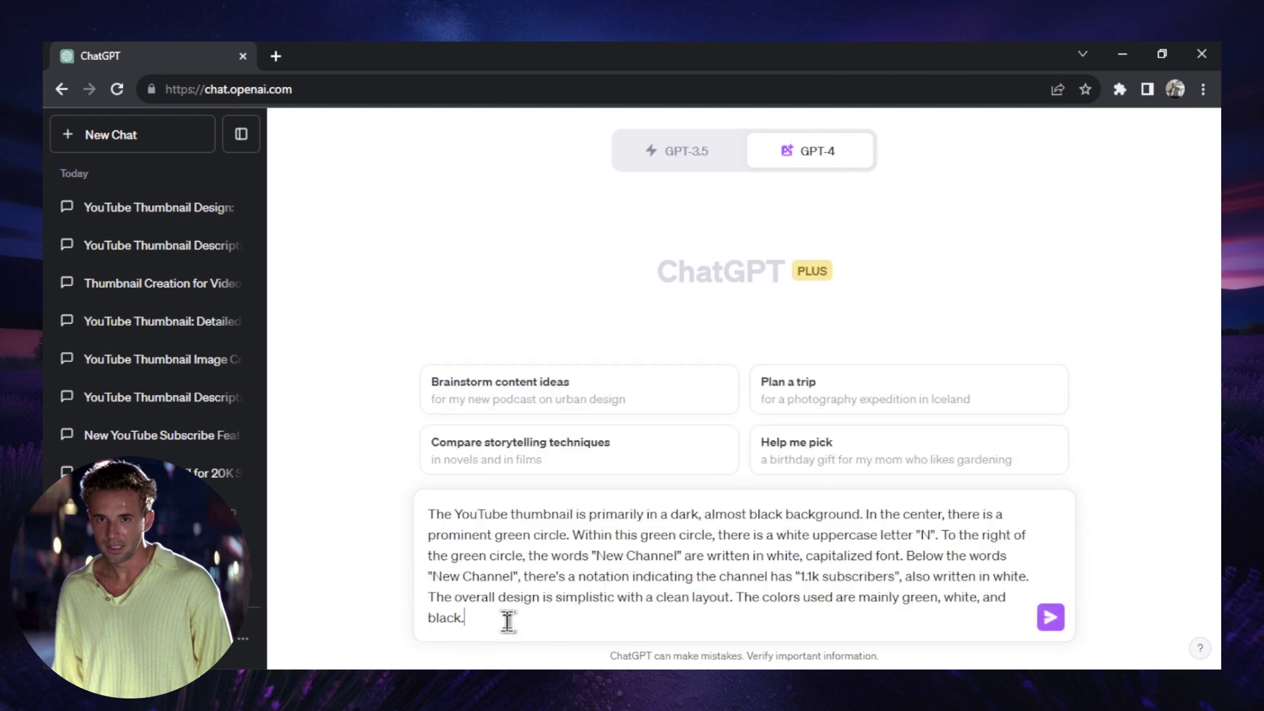
pyautogui.moveTo(508, 621); pyautogui.dragTo(418, 506)
pyautogui.press('BackSpace')
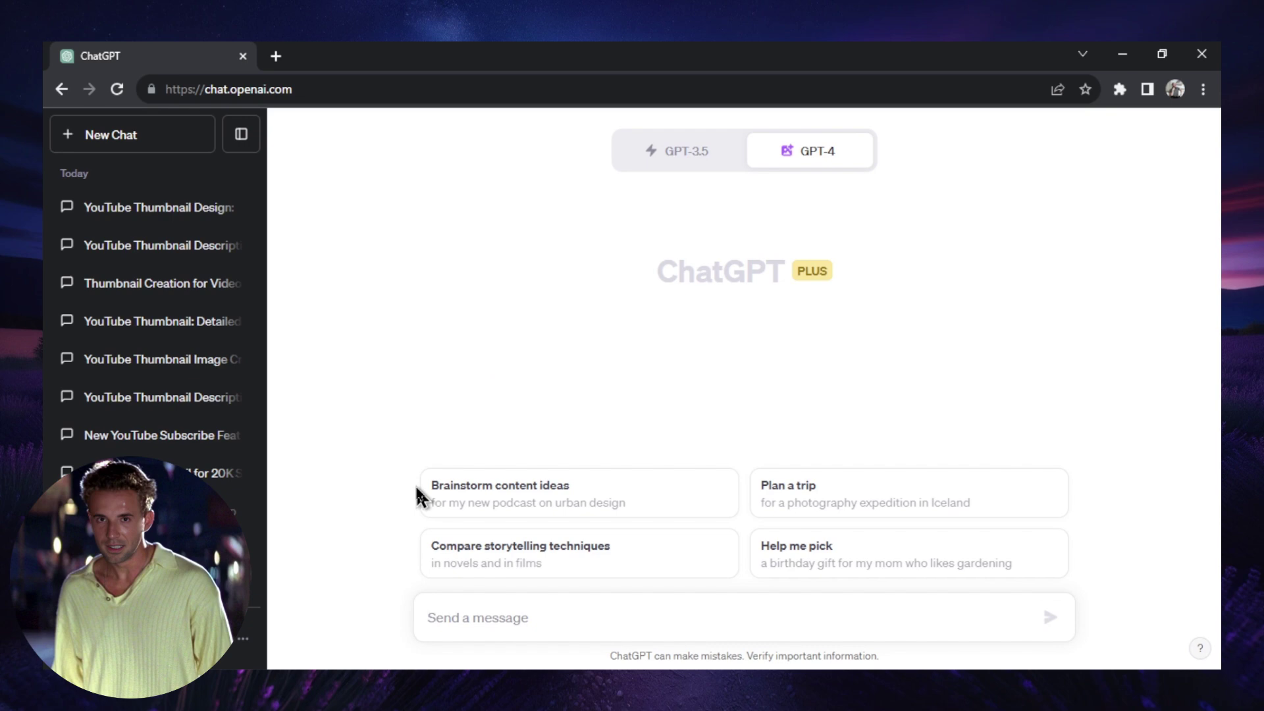